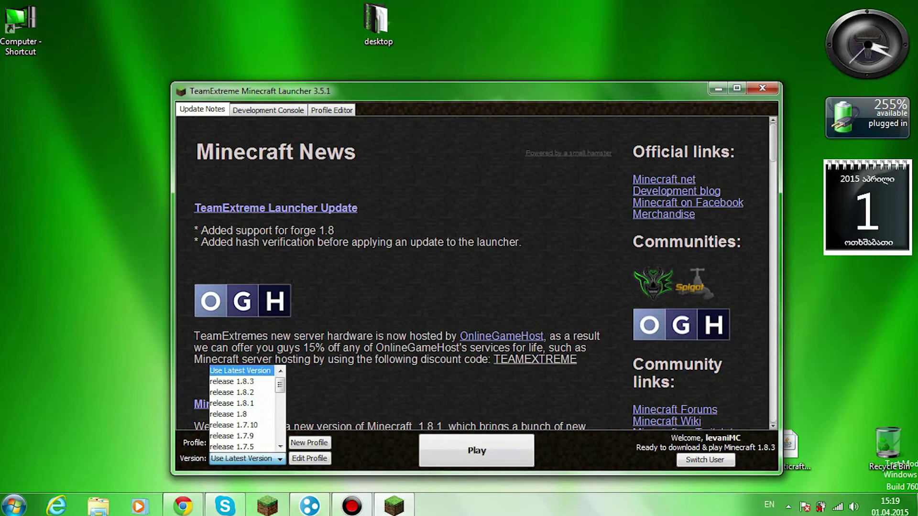
- Select release 1.7.10 as the game version in the launcher and start downloading and playing it
drag(479, 91, 703, 117)
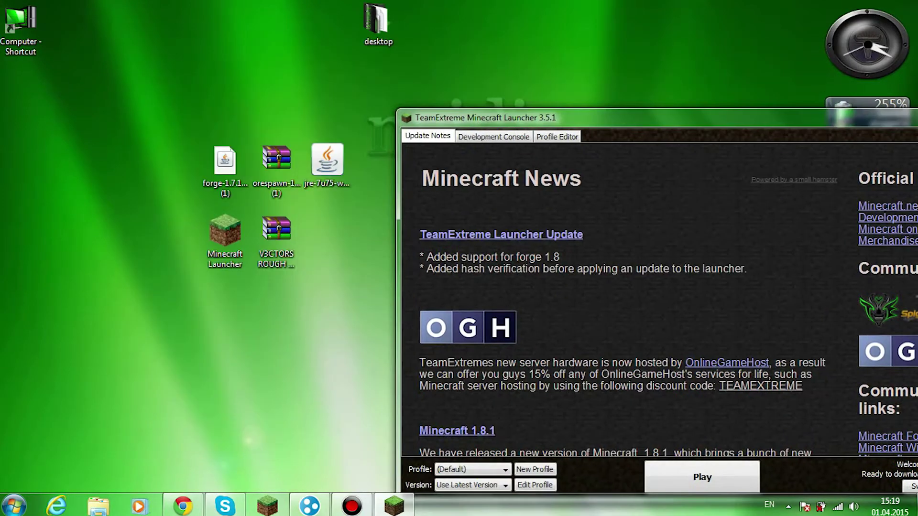
click(225, 168)
drag(622, 118, 399, 58)
click(249, 425)
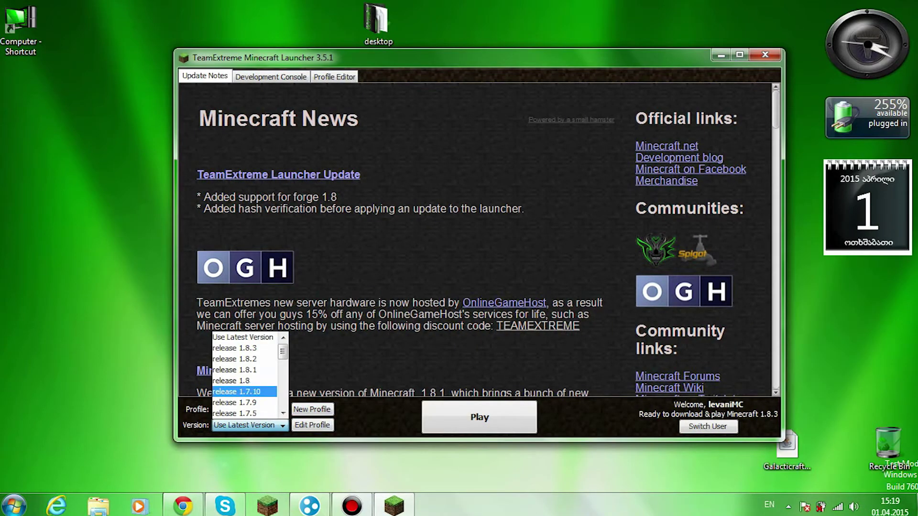
click(244, 391)
click(479, 417)
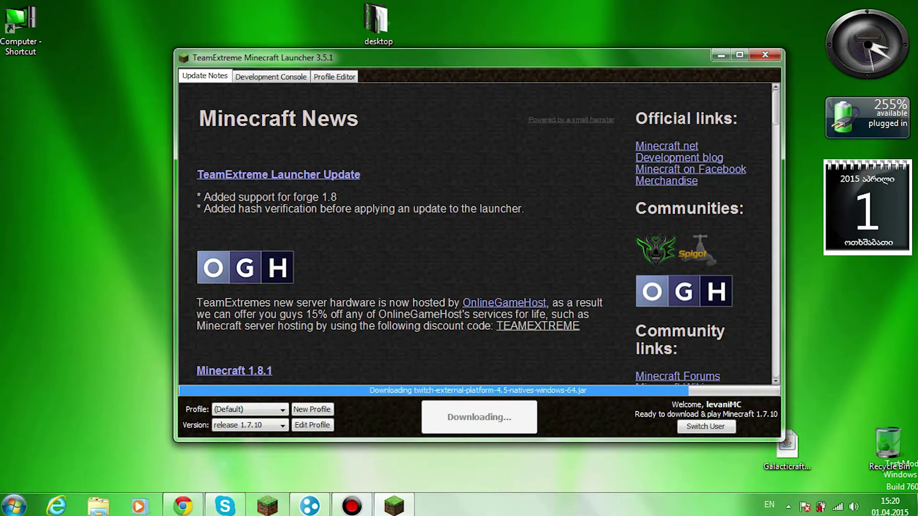
drag(478, 70, 685, 78)
drag(351, 308, 213, 128)
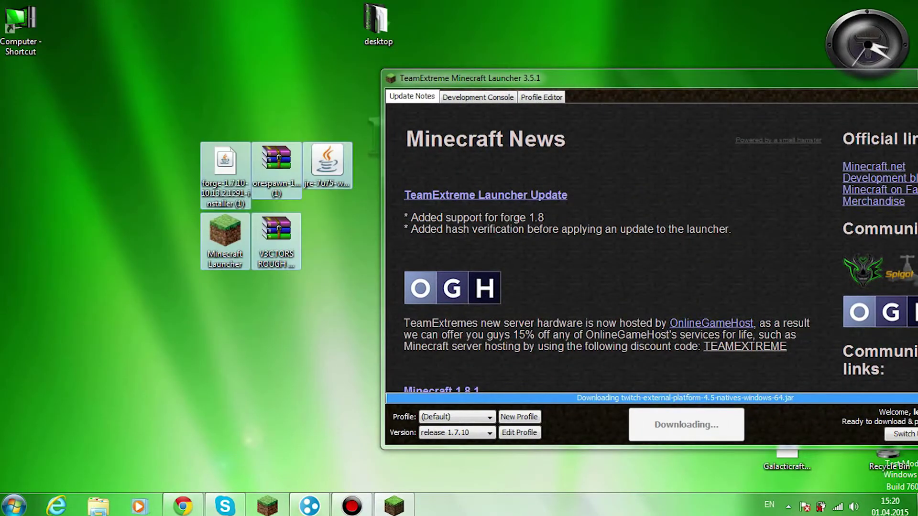
drag(333, 316, 179, 87)
click(182, 95)
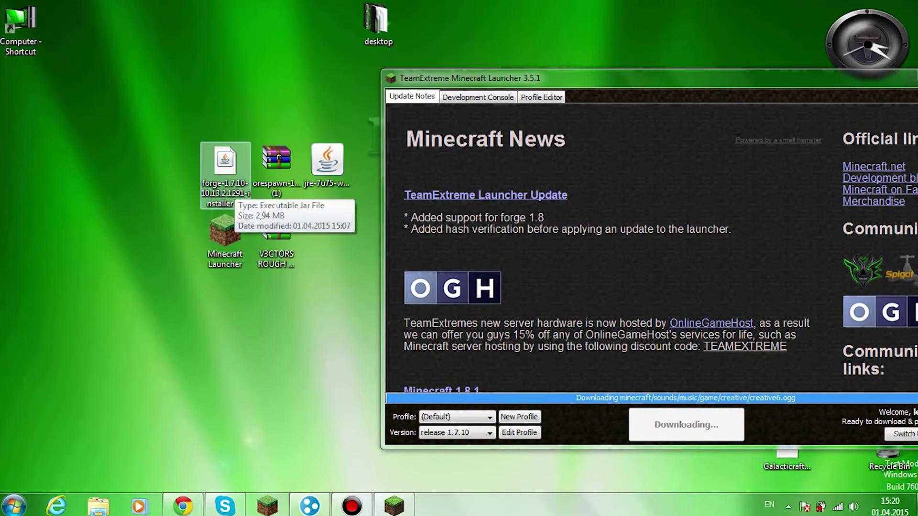
drag(356, 310, 380, 264)
drag(331, 315, 188, 94)
click(225, 174)
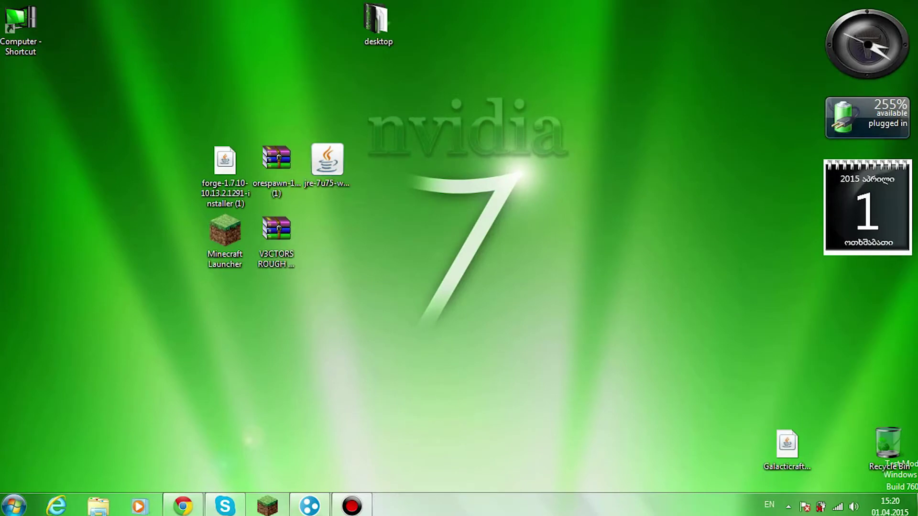
right_click(501, 58)
click(526, 98)
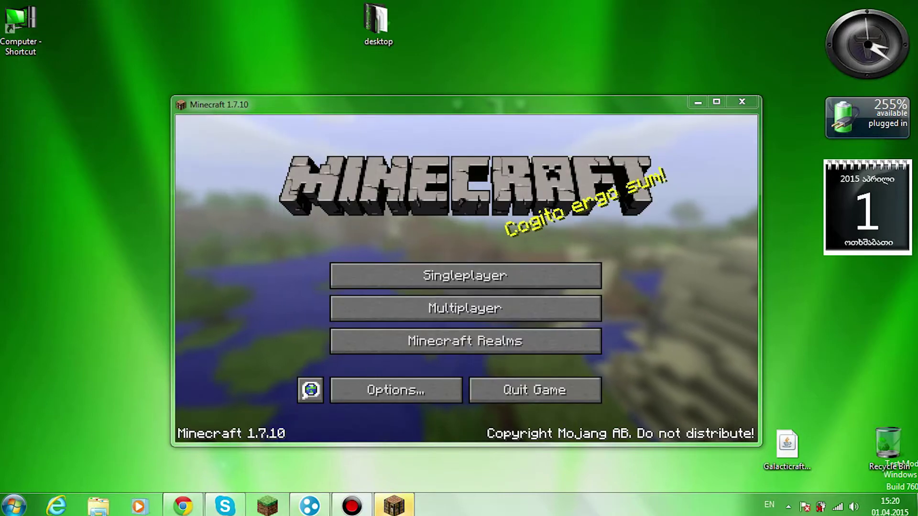
- Close the running Minecraft 1.7.10 game
drag(466, 105, 436, 58)
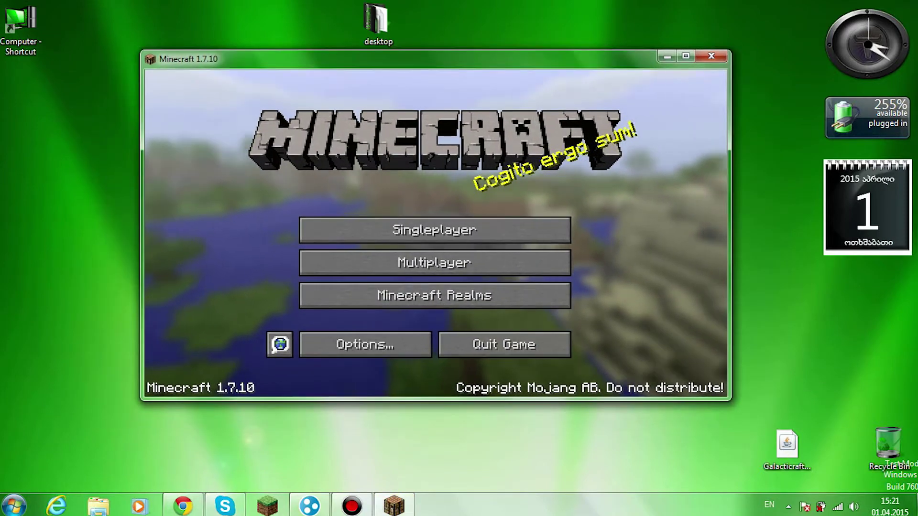
key(alt+F4)
right_click(501, 29)
click(537, 68)
right_click(481, 76)
click(518, 115)
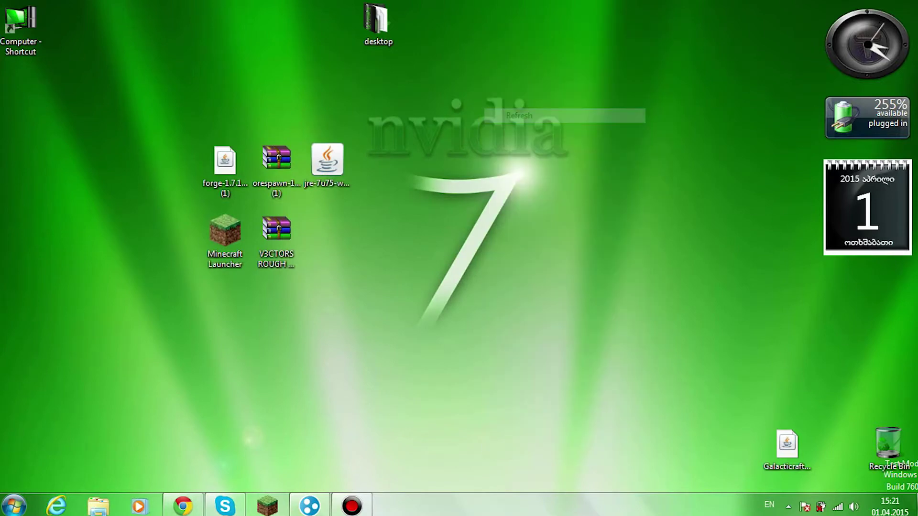
- Run the Forge 1.7.10-10.13.2.1291 installer from the desktop and install the client into the .minecraft folder
click(225, 163)
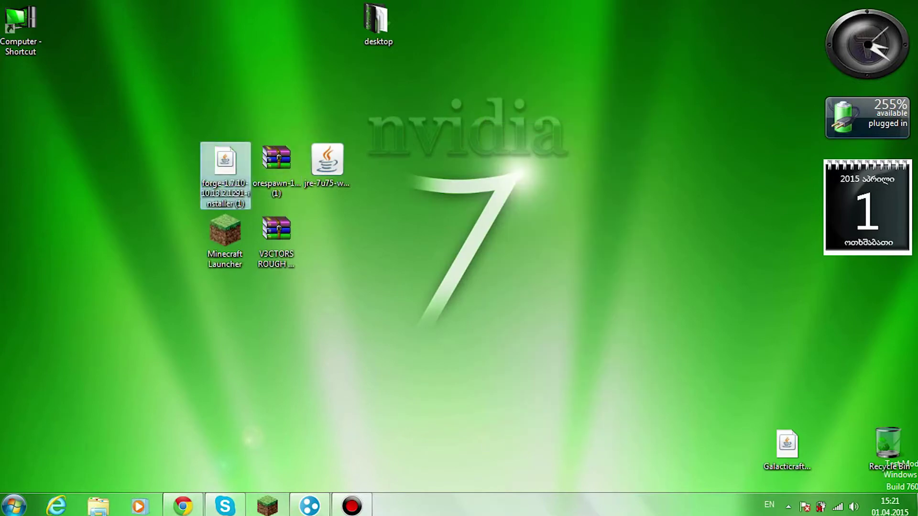
double_click(225, 163)
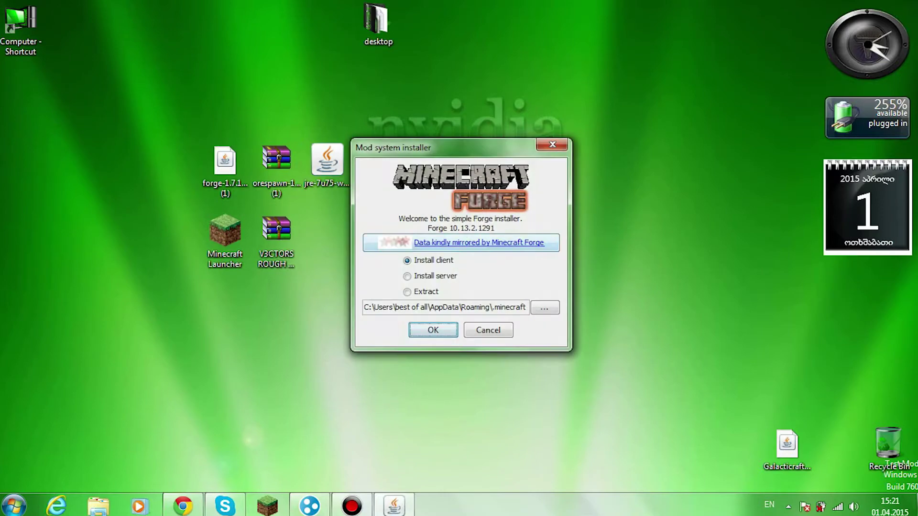
key(Return)
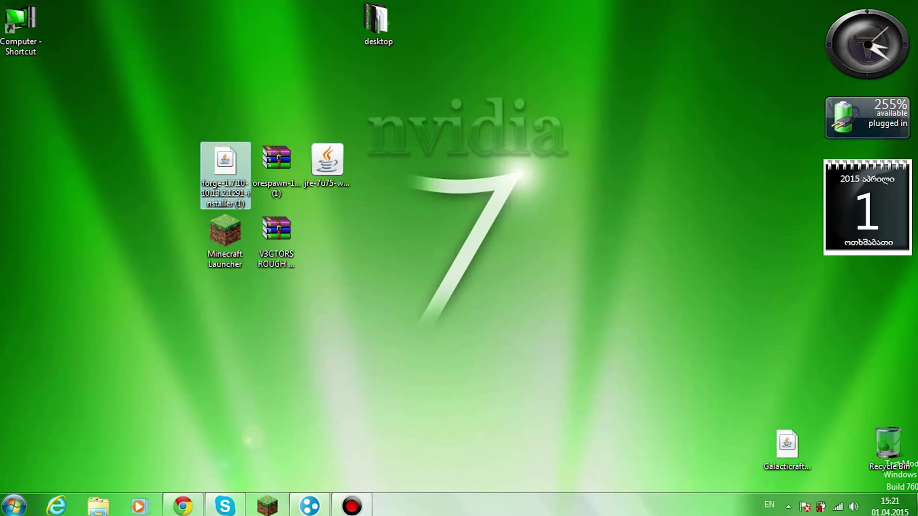
key(Return)
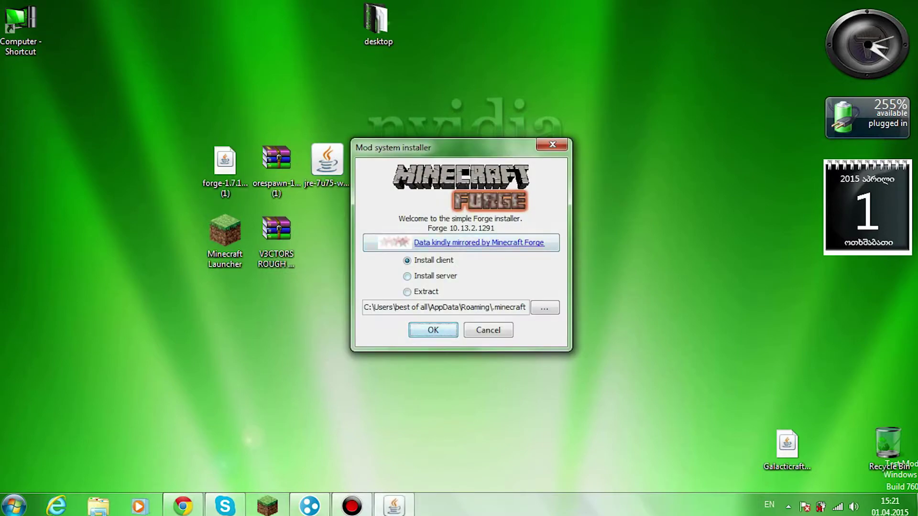
key(Return)
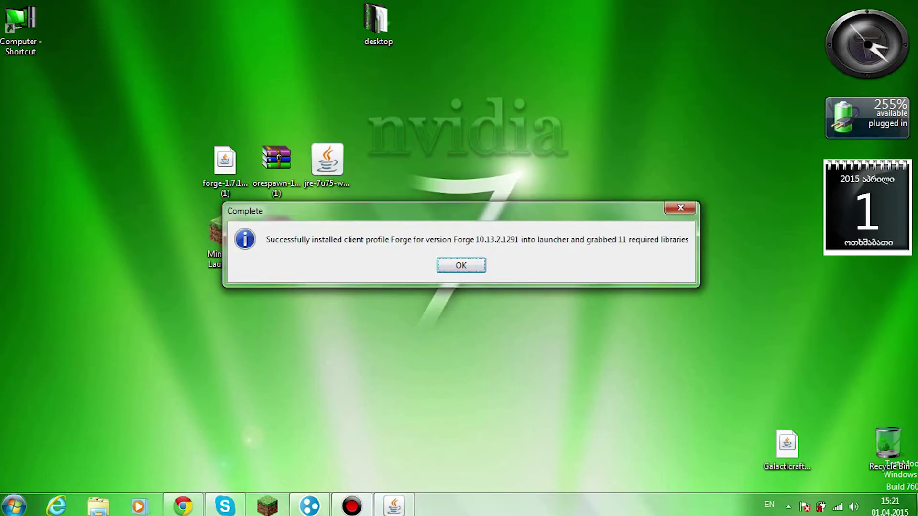
click(461, 265)
right_click(449, 114)
click(485, 151)
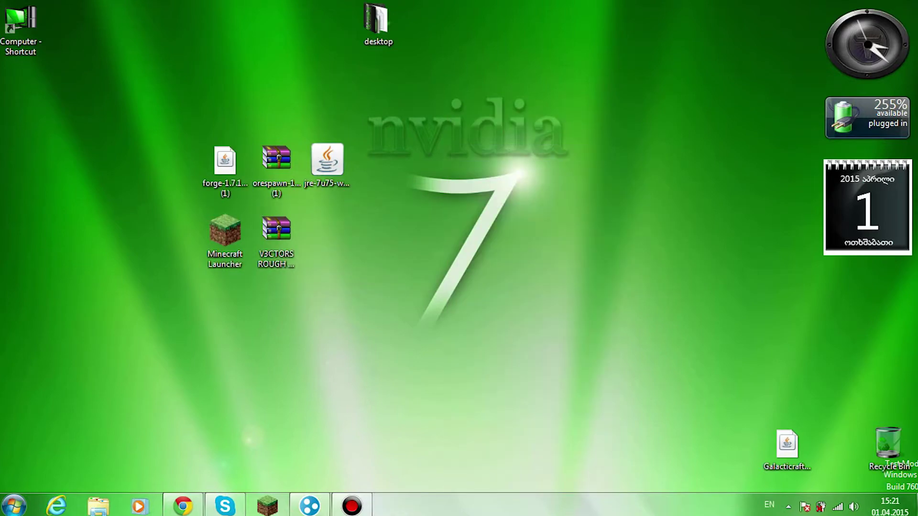
- Go to the %appdata% directory through the system search and open its .minecraft folder
key(super)
text(%)
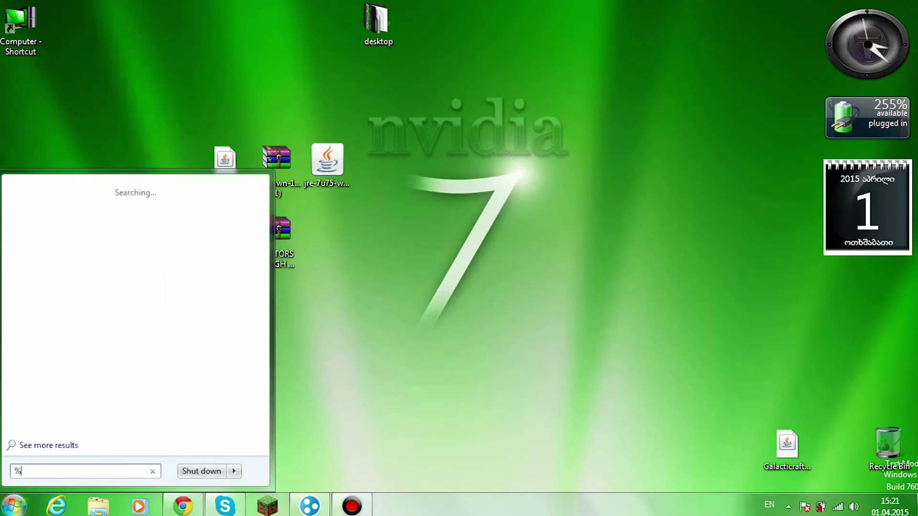
text(appdata%)
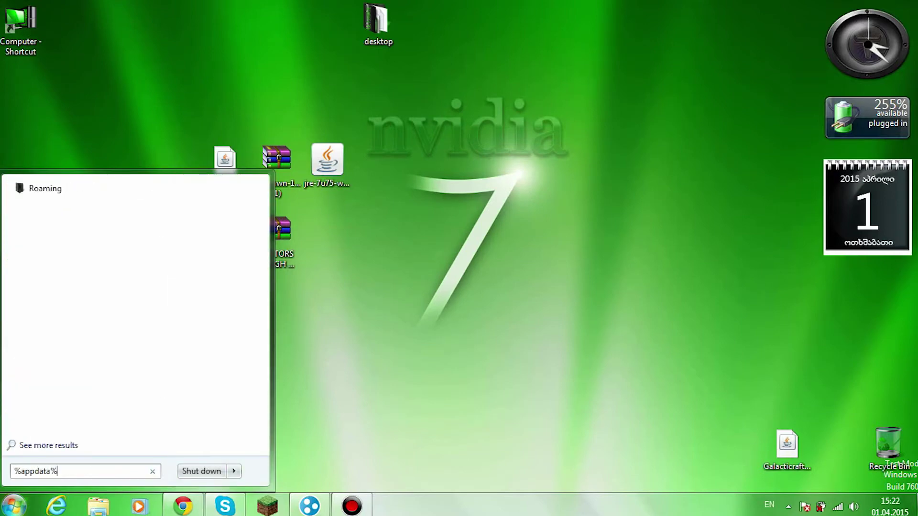
key(Return)
drag(490, 100, 540, 65)
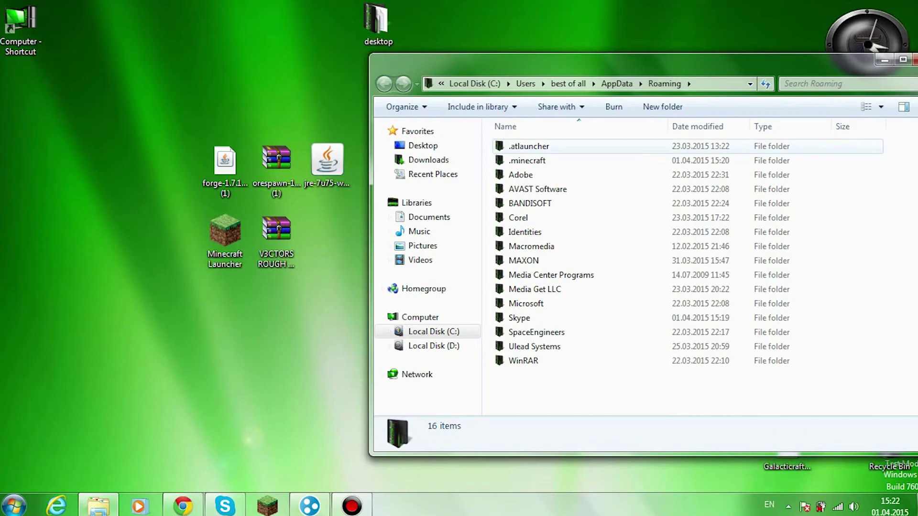
double_click(541, 160)
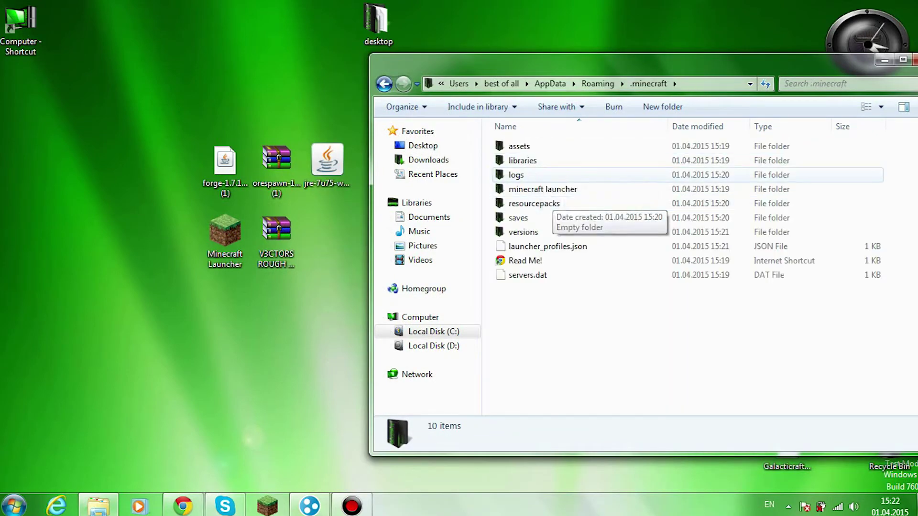
- Create a new folder named mods inside the .minecraft folder
click(662, 107)
text(mods)
key(Return)
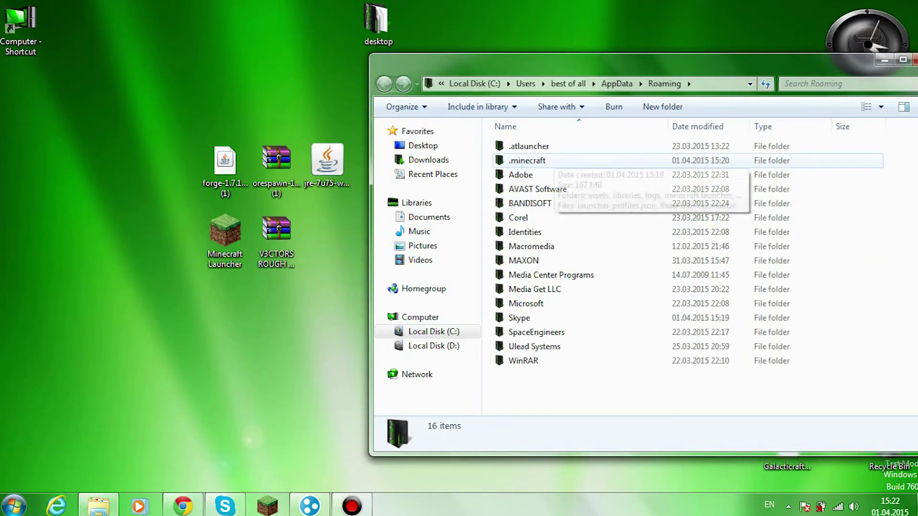
double_click(521, 162)
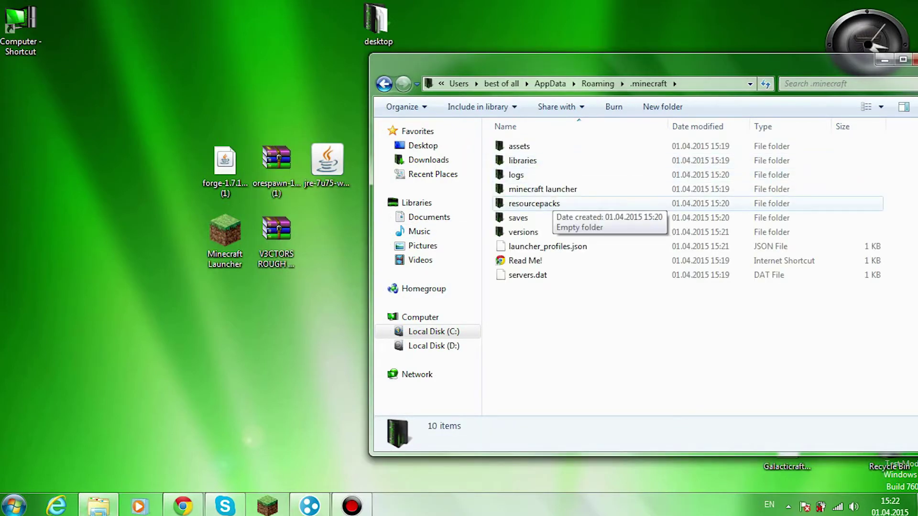
click(663, 106)
text(mods)
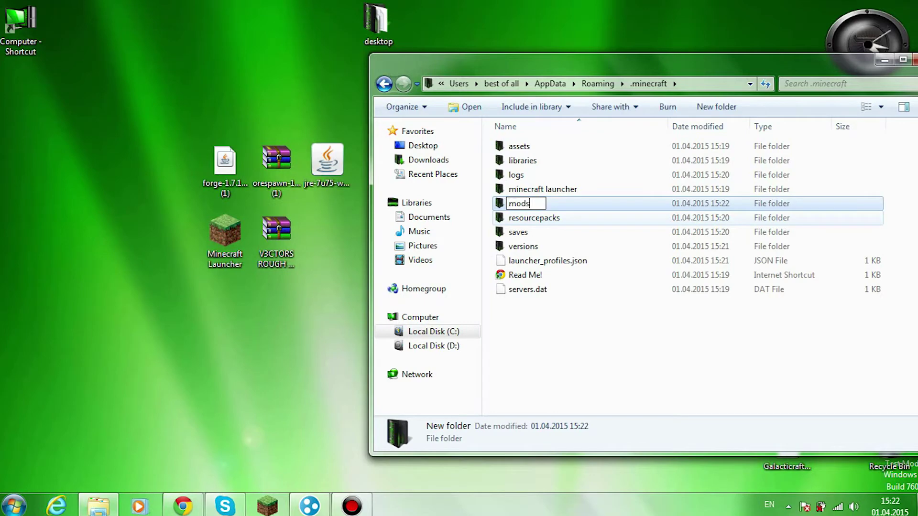
key(Return)
- Copy the desktop archive orespawn-1.7.10-20.3 (1).zip into the mods folder and close the file window
mouse_move(277, 160)
mouse_down()
mouse_move(433, 165)
mouse_move(566, 204)
mouse_move(275, 162)
mouse_up()
right_click(269, 164)
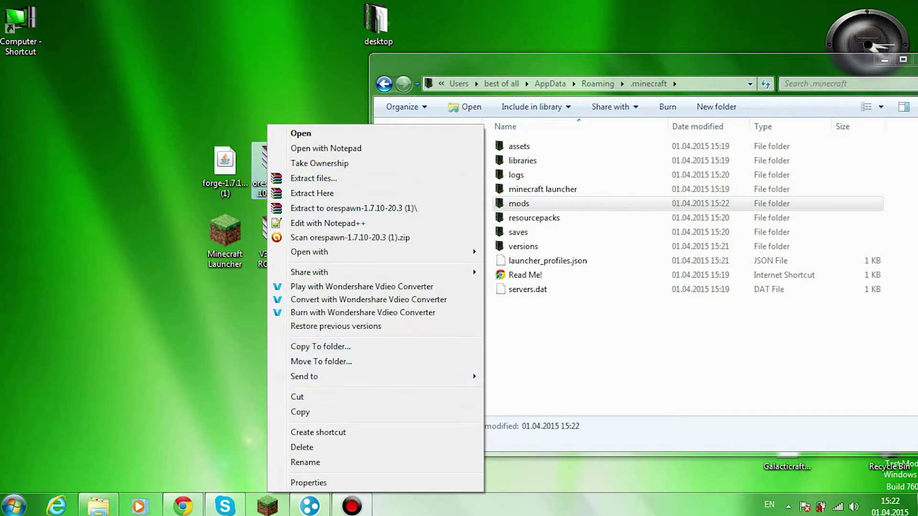
click(300, 412)
double_click(518, 203)
right_click(555, 192)
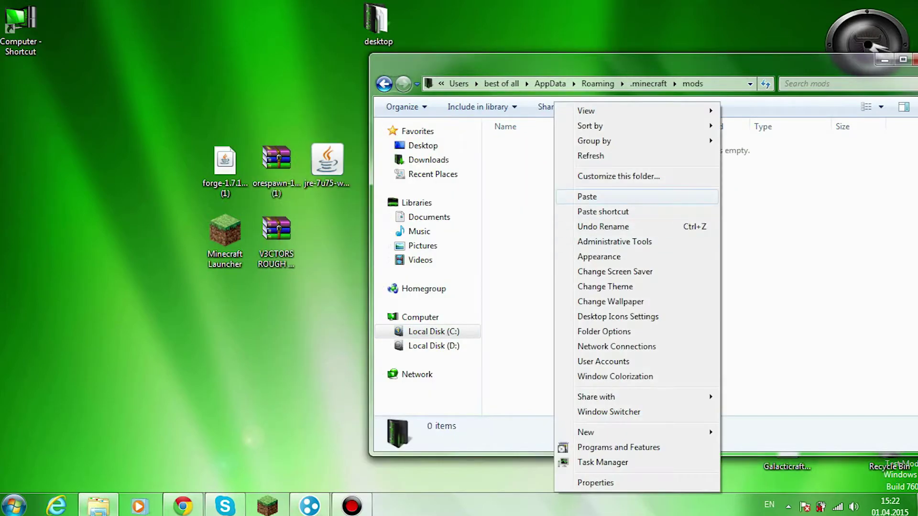
click(574, 197)
click(384, 83)
drag(573, 62, 148, 42)
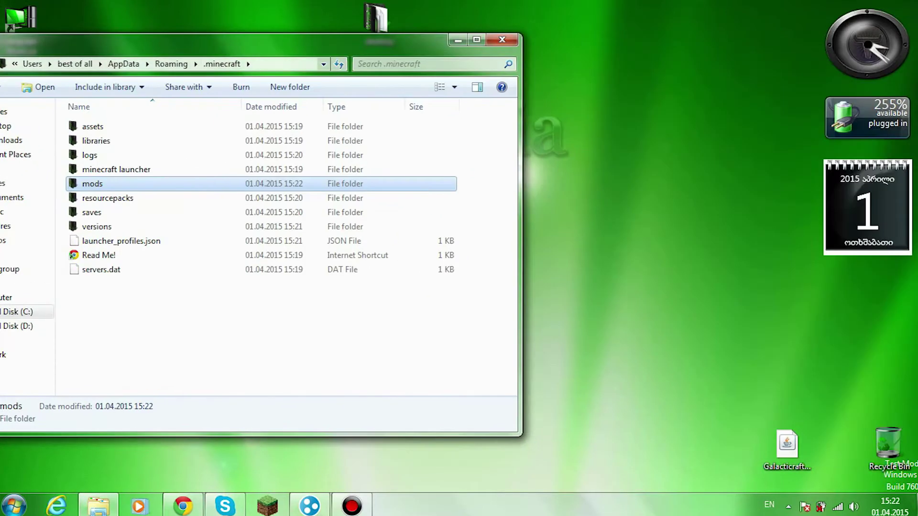
click(502, 39)
- Start the Minecraft Launcher from the desktop
double_click(225, 239)
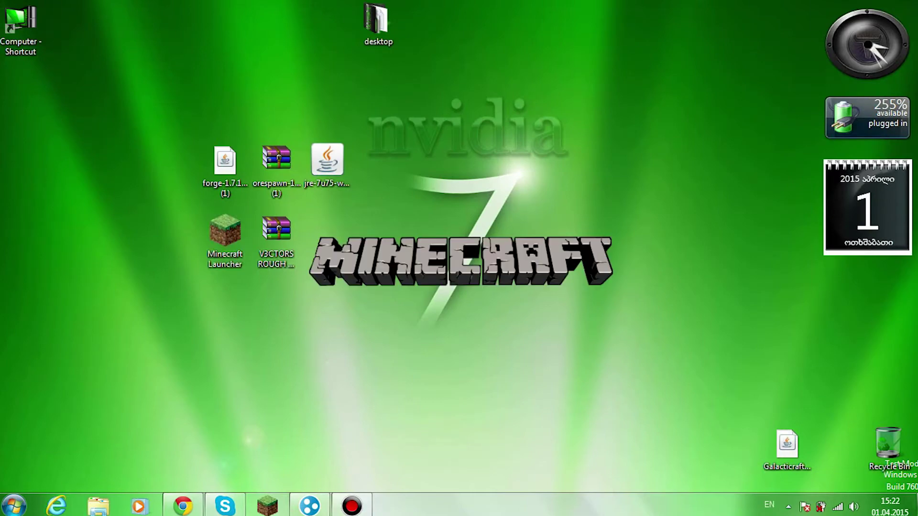
right_click(480, 5)
click(517, 45)
right_click(406, 108)
click(443, 146)
right_click(375, 97)
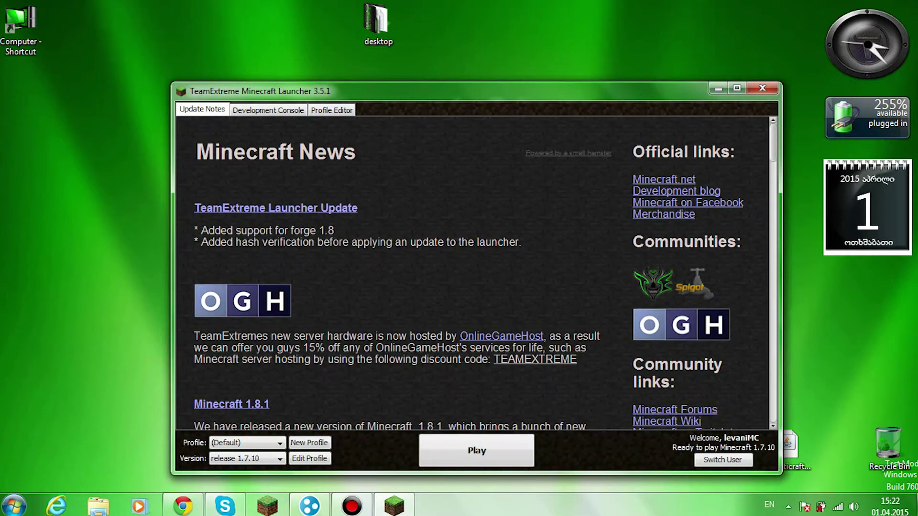
- Select the 1.7.10-Forge version at the end of the launcher's version list and start the game
drag(454, 90, 465, 44)
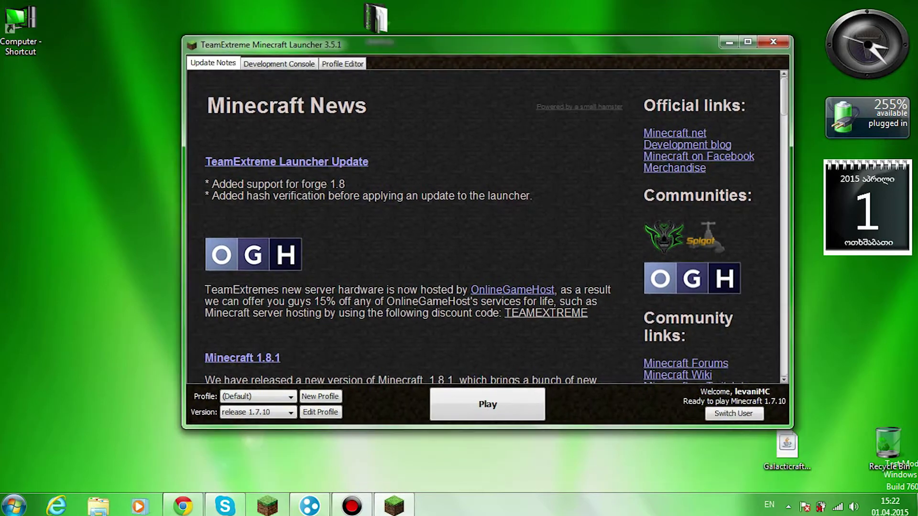
click(258, 412)
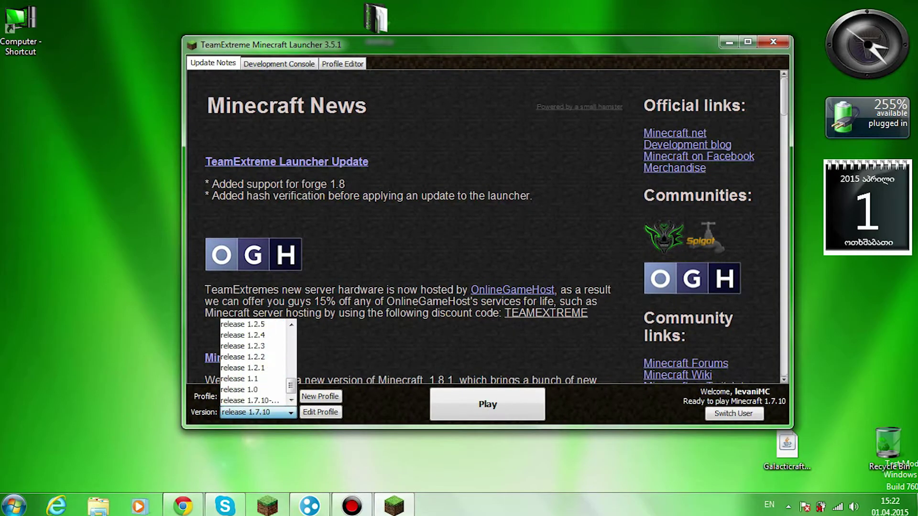
click(251, 401)
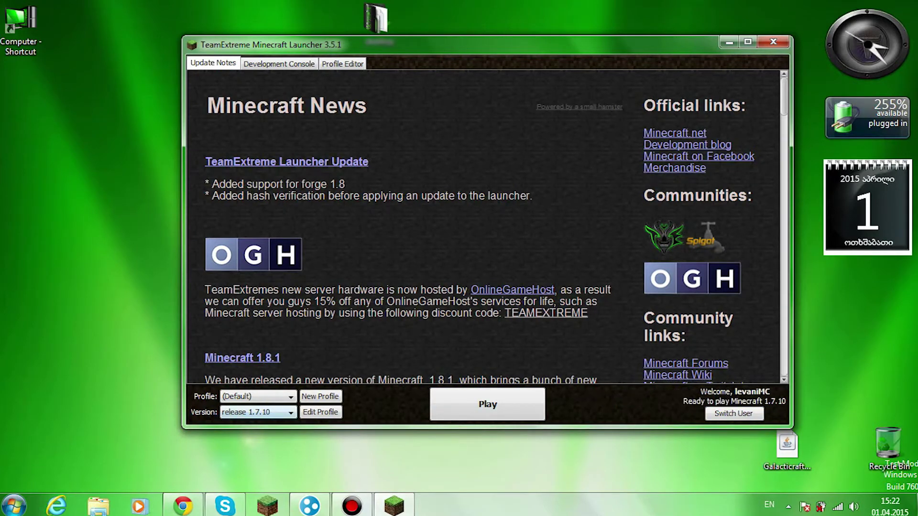
click(257, 413)
scroll(253, 390, down, 6)
click(251, 401)
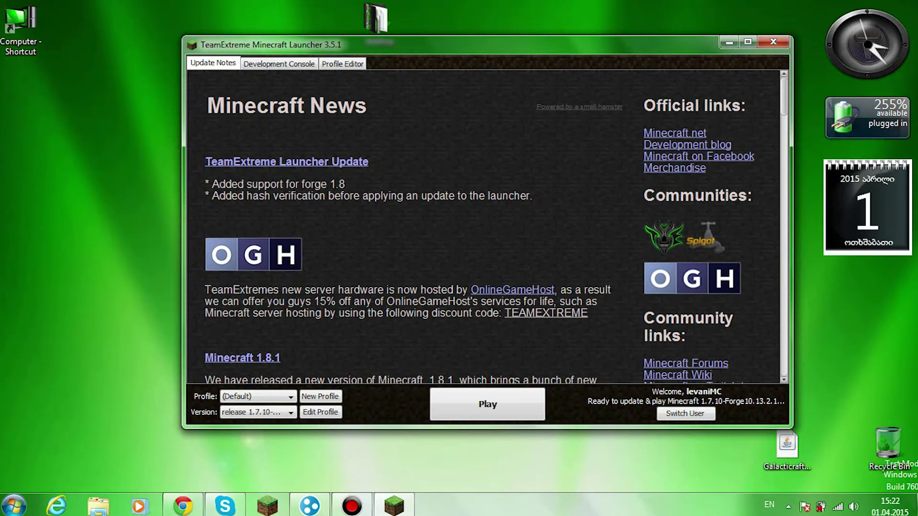
click(487, 404)
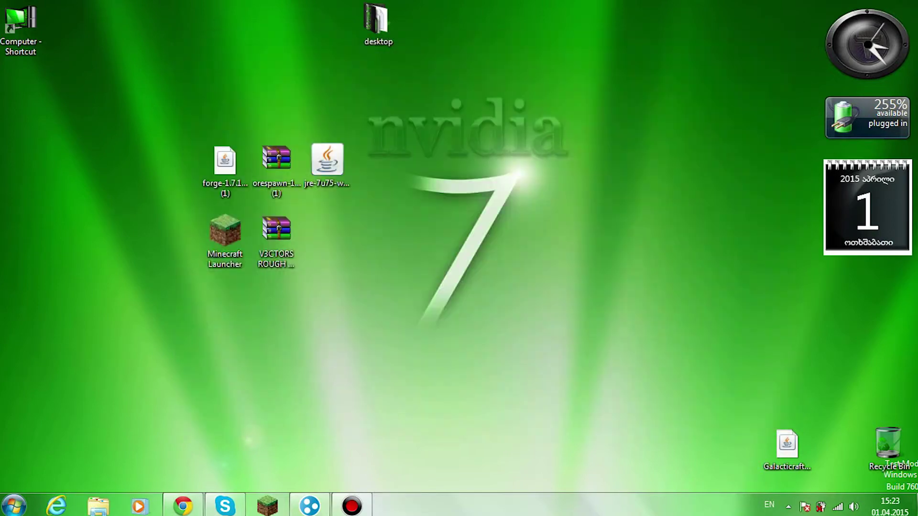
right_click(518, 88)
right_click(524, 70)
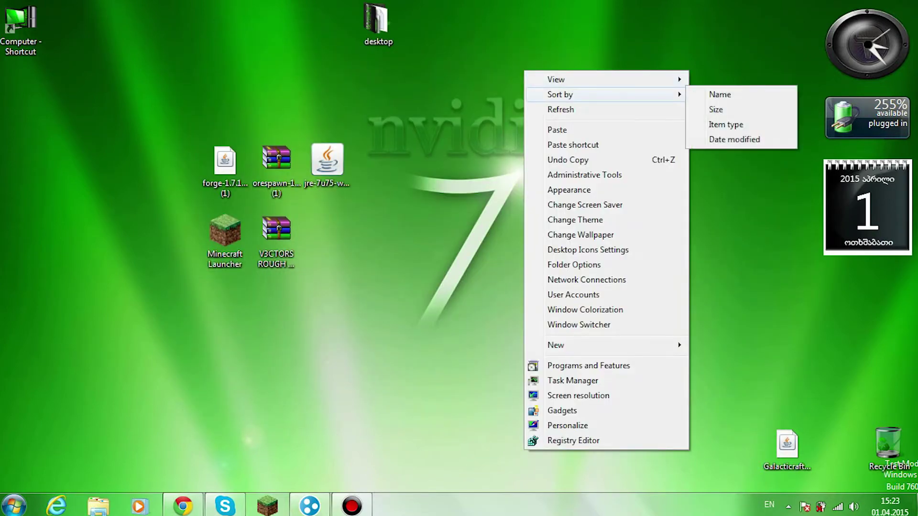
click(560, 110)
right_click(521, 89)
click(560, 127)
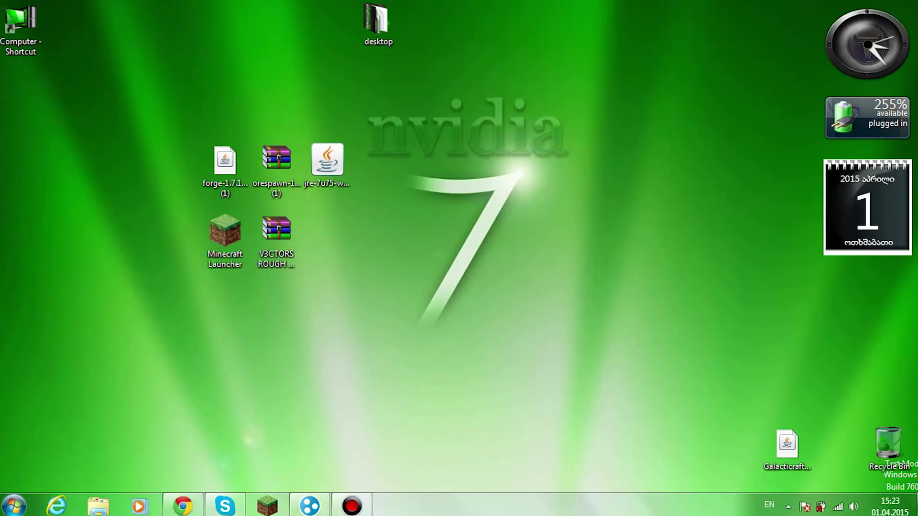
right_click(471, 111)
click(507, 152)
right_click(508, 70)
click(545, 110)
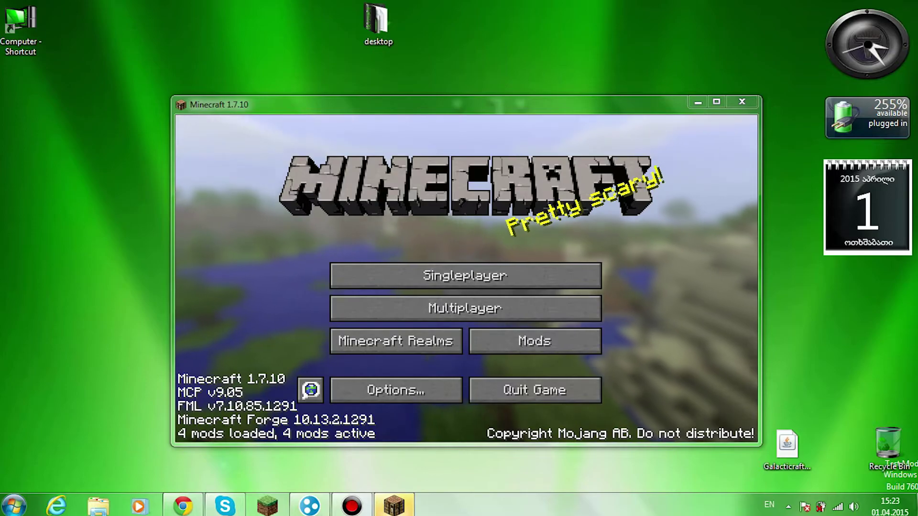
- Maximize the game window and create a singleplayer world named New World in Creative game mode
click(716, 102)
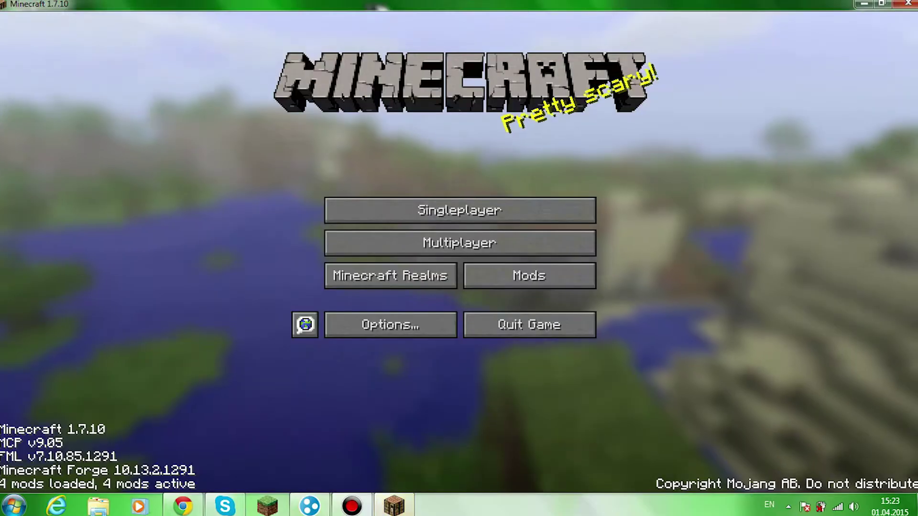
click(460, 210)
click(568, 435)
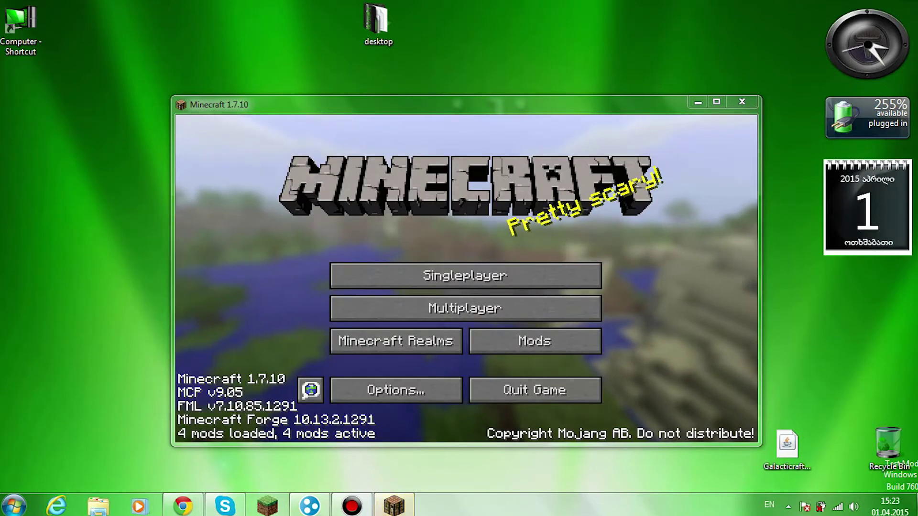
drag(378, 105, 377, 6)
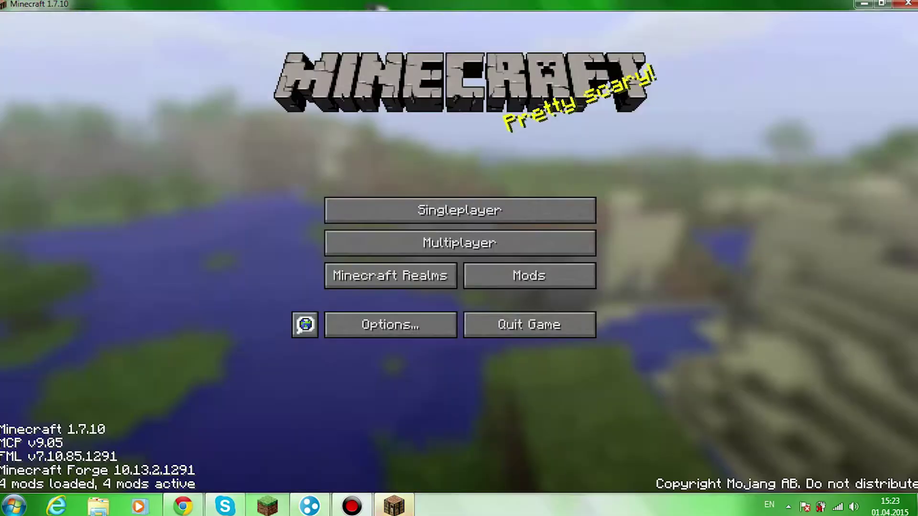
click(460, 210)
click(567, 435)
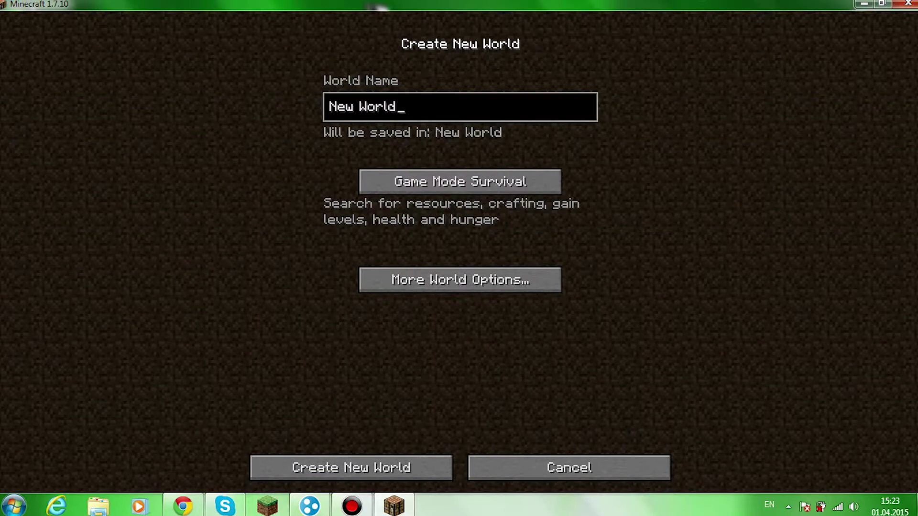
click(459, 182)
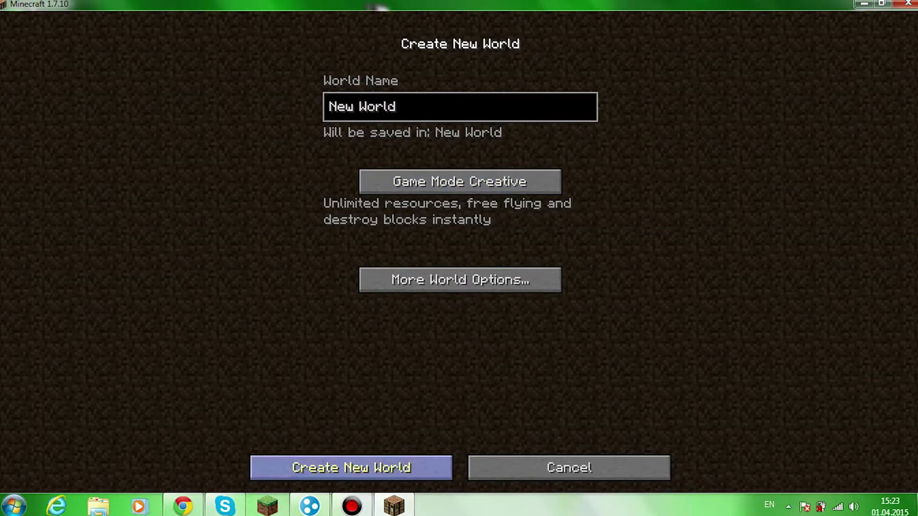
click(352, 467)
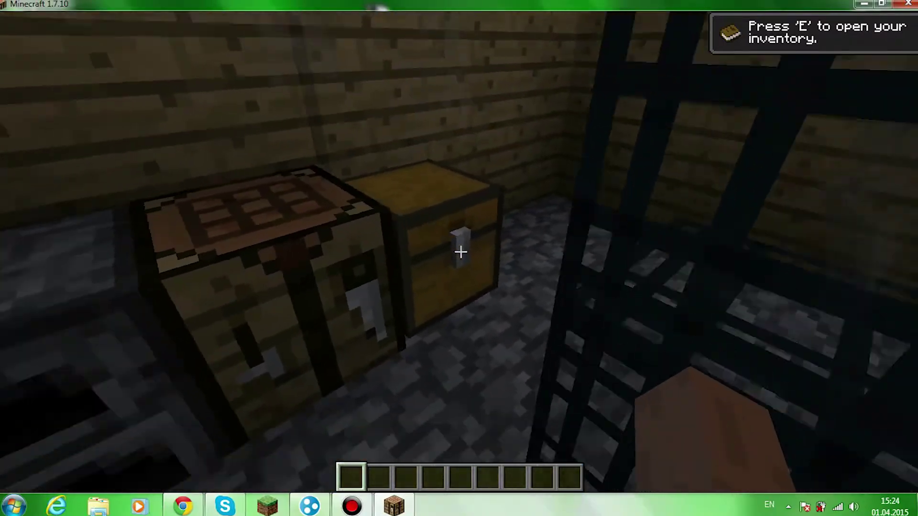
- Check the chest in the starting house and walk outside to the blonde character in the grass
right_click(461, 252)
key(Escape)
key(w)
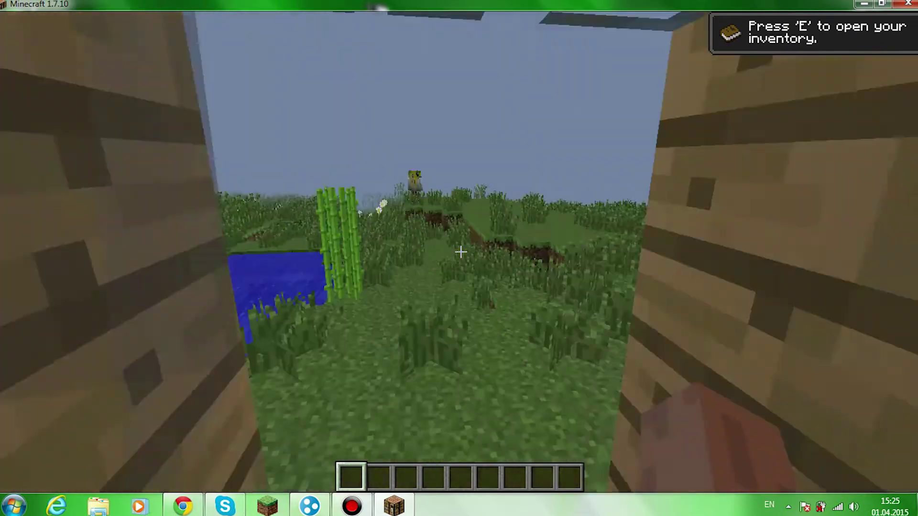
key(w)
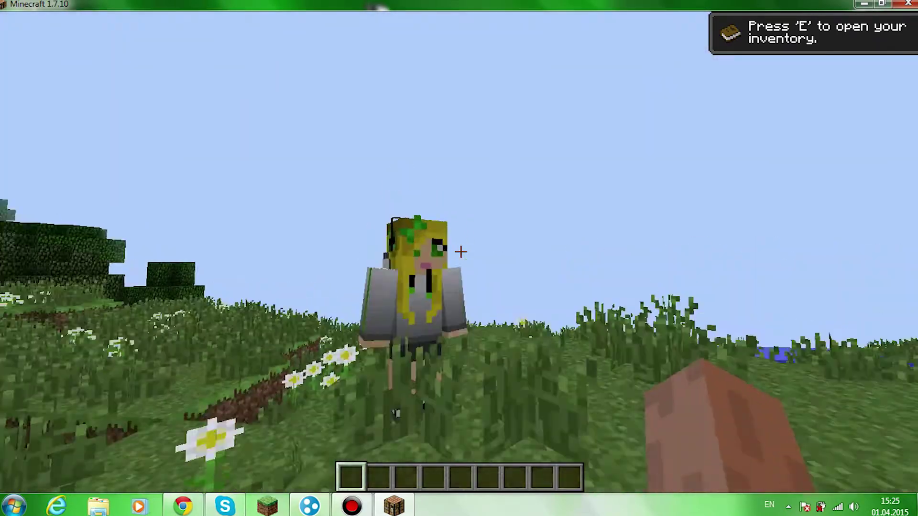
key(w)
- Set the master volume to 26% in the music and sound options and return to the game
key(Escape)
click(389, 254)
click(382, 259)
click(570, 453)
click(351, 191)
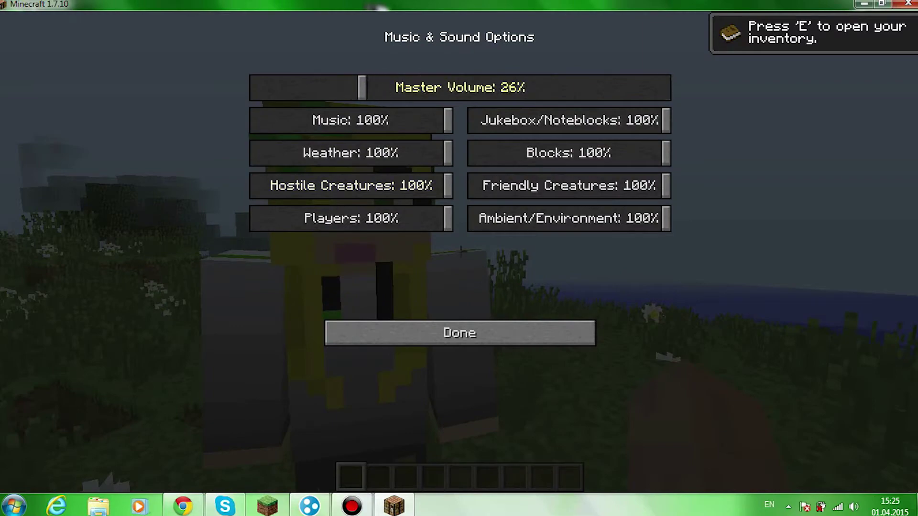
key(Escape)
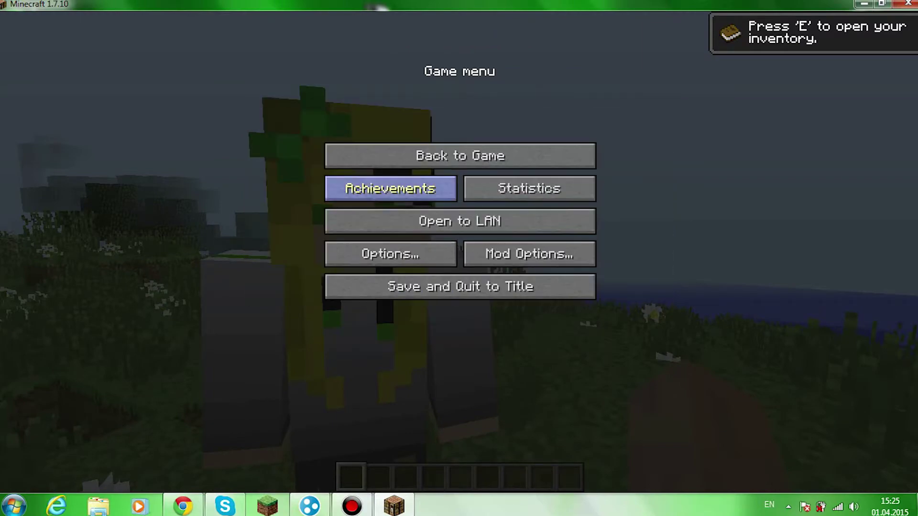
key(Escape)
- Open and close the creative inventory, and move toward the blonde character on the hill
key(e)
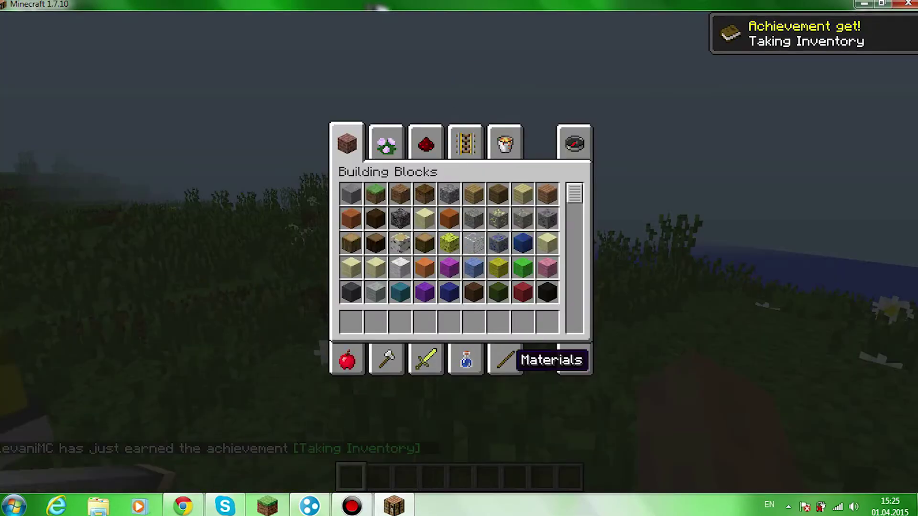
key(e)
key(w)
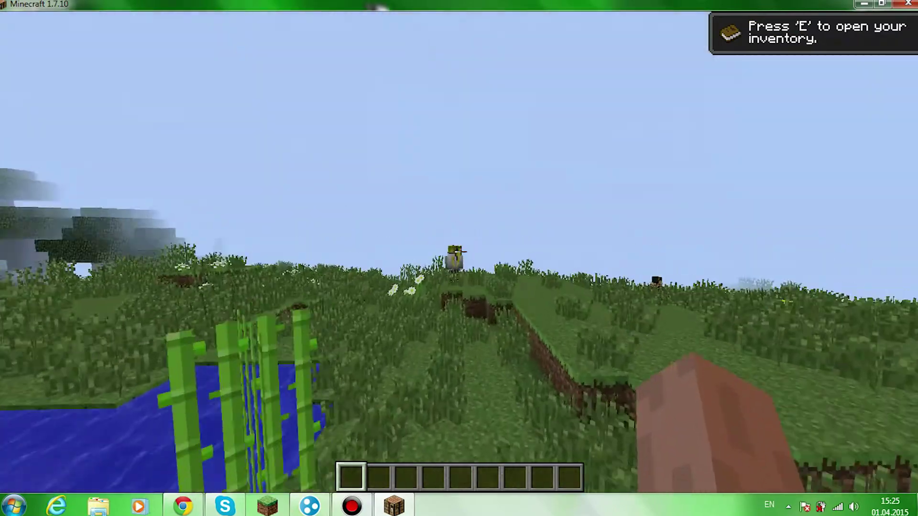
key(space)
- View the language settings and the music and sound options, and return to the game
key(Escape)
click(354, 256)
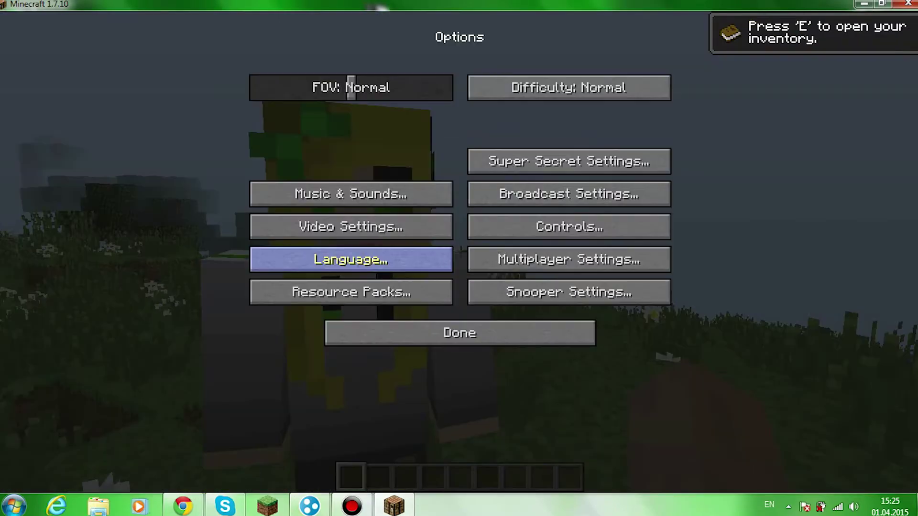
click(351, 259)
click(532, 452)
click(350, 192)
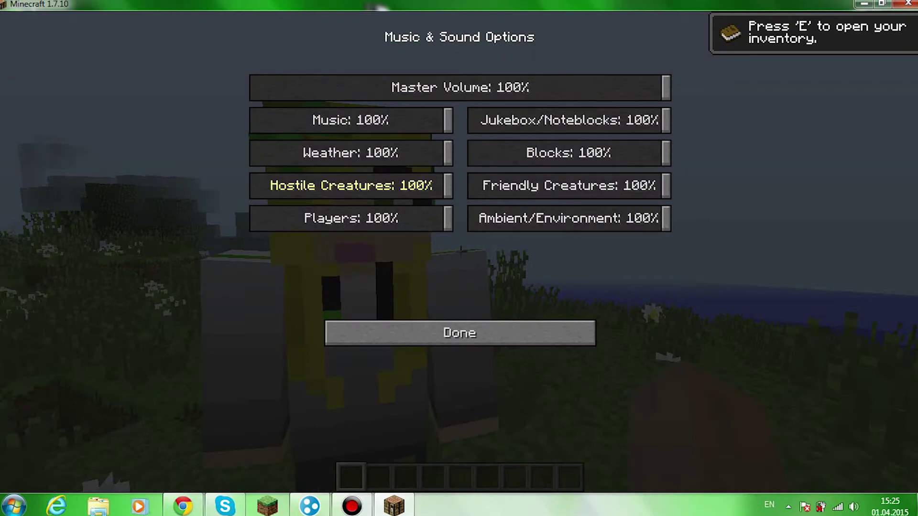
click(459, 332)
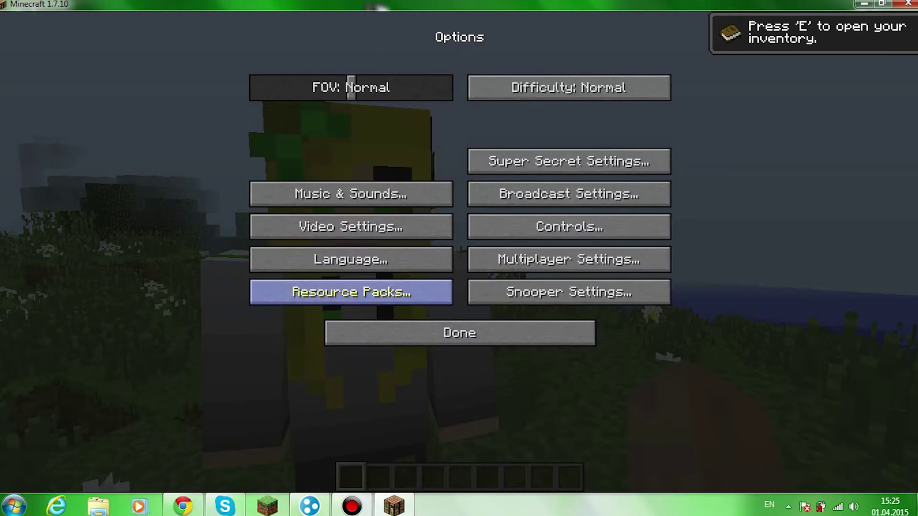
key(Escape)
key(Escape)
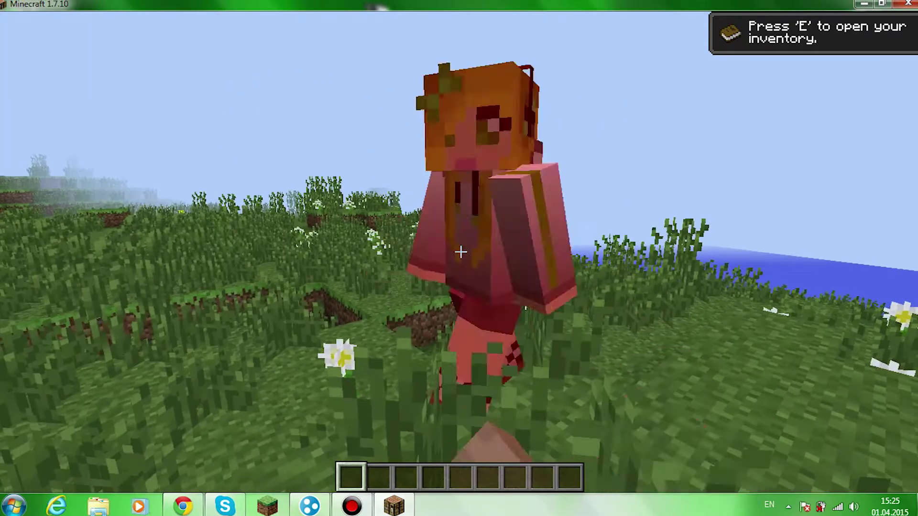
- Browse the Brewing and Combat items in the creative inventory and walk toward the Mantis in the field
key(e)
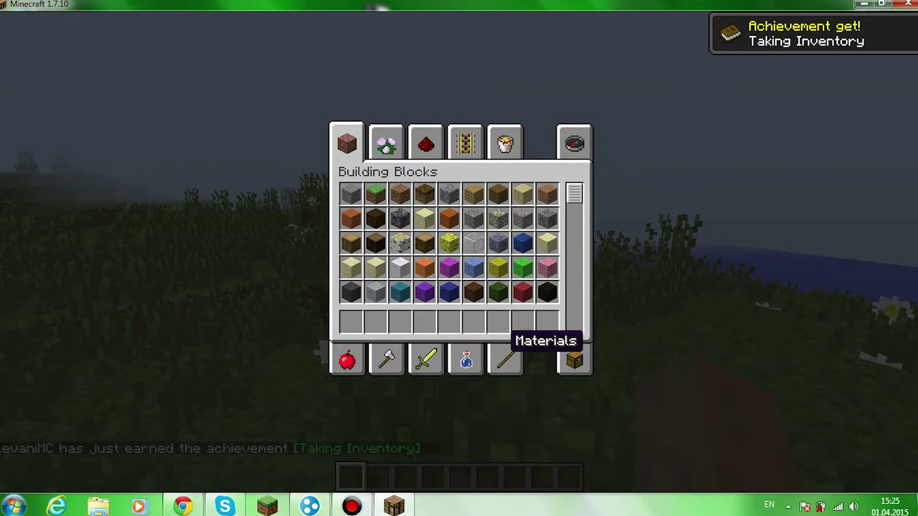
click(506, 351)
click(466, 359)
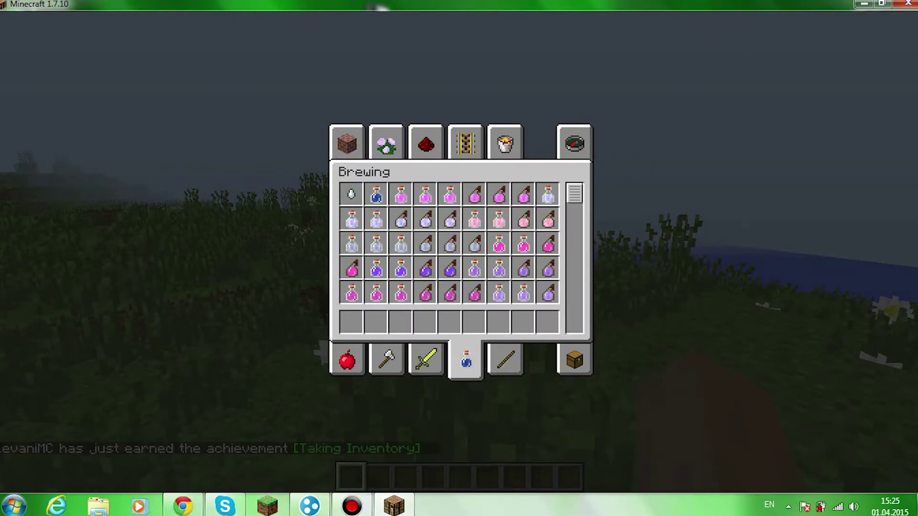
click(425, 358)
scroll(478, 262, down, 3)
key(e)
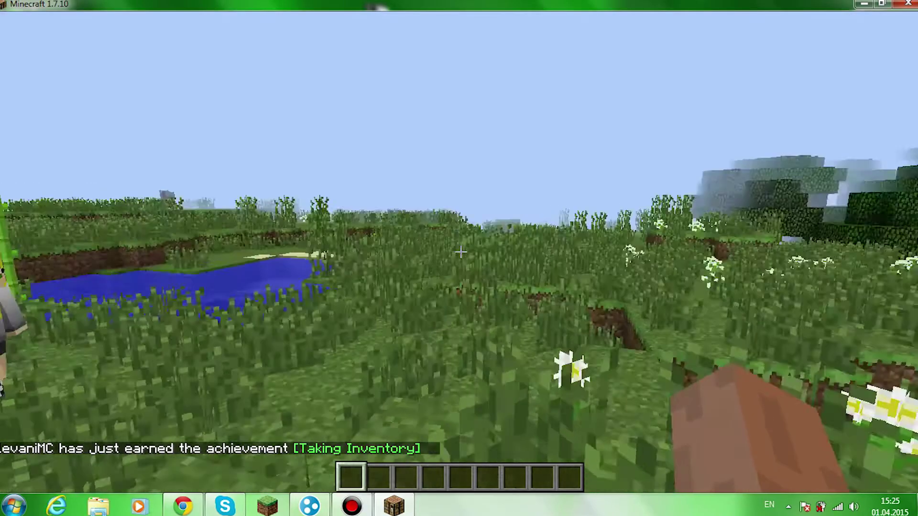
key(e)
scroll(459, 216, down, 3)
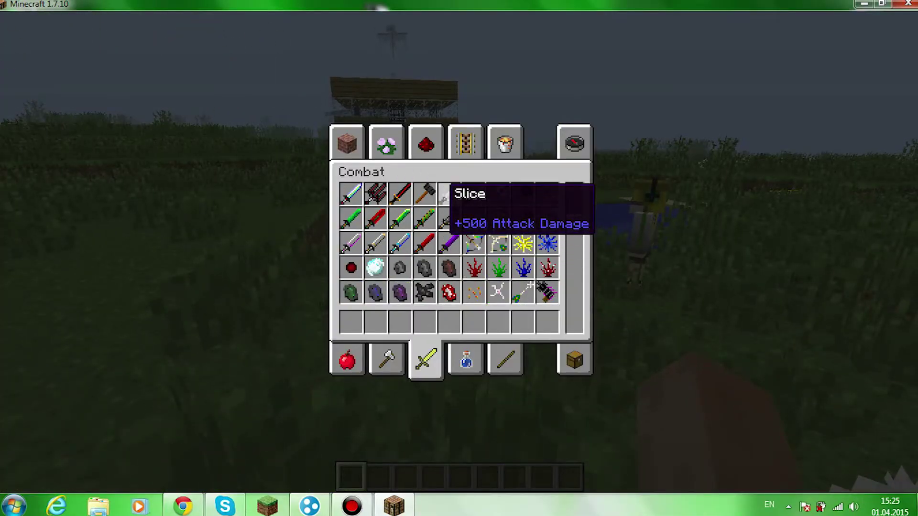
key(e)
key(e)
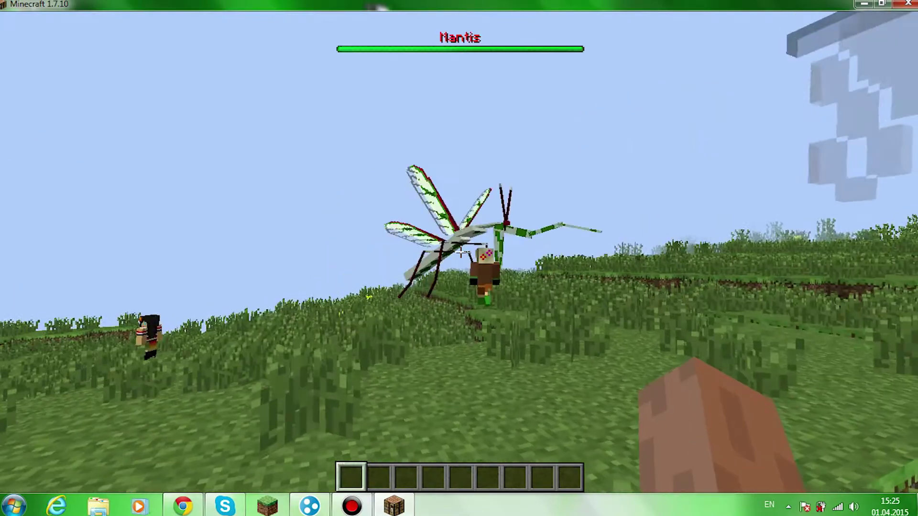
key(w)
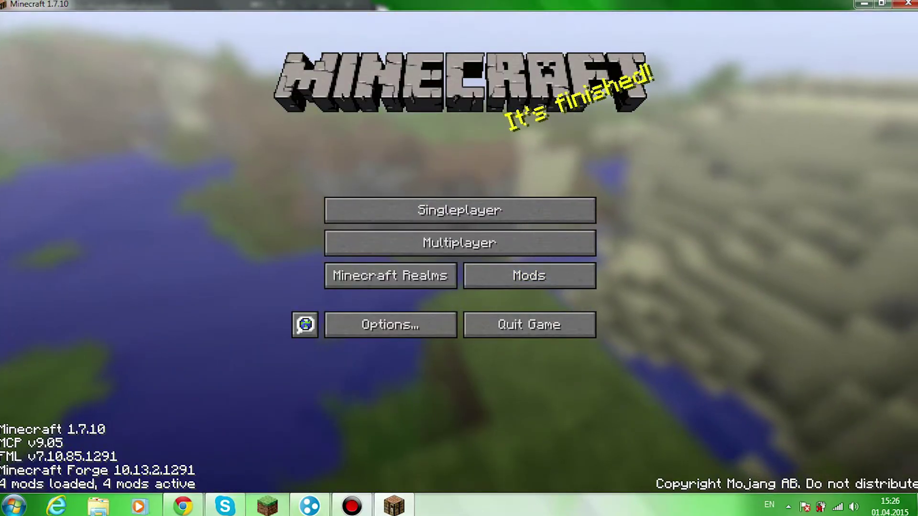
- Quit the game, minimize the Bandicam window and move the V3CTORS ROUGH archive to an empty desktop area
click(529, 324)
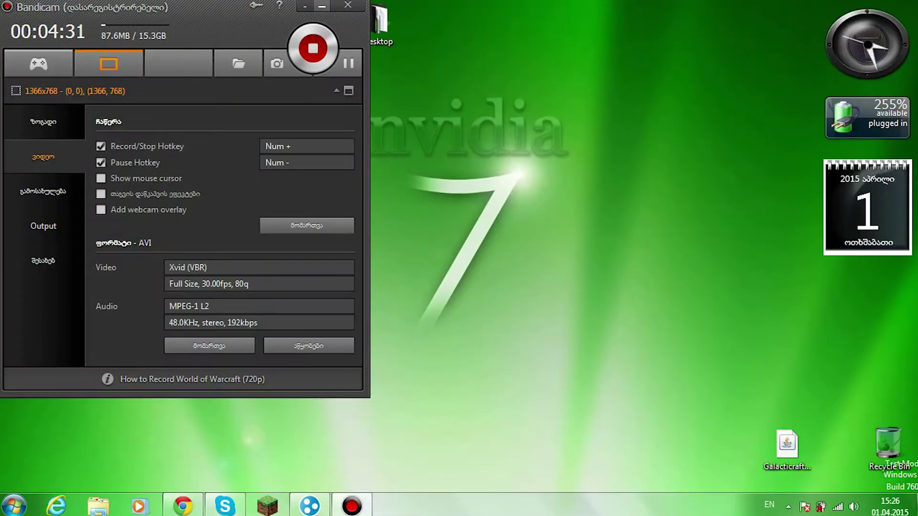
click(322, 6)
right_click(475, 152)
click(522, 152)
right_click(486, 152)
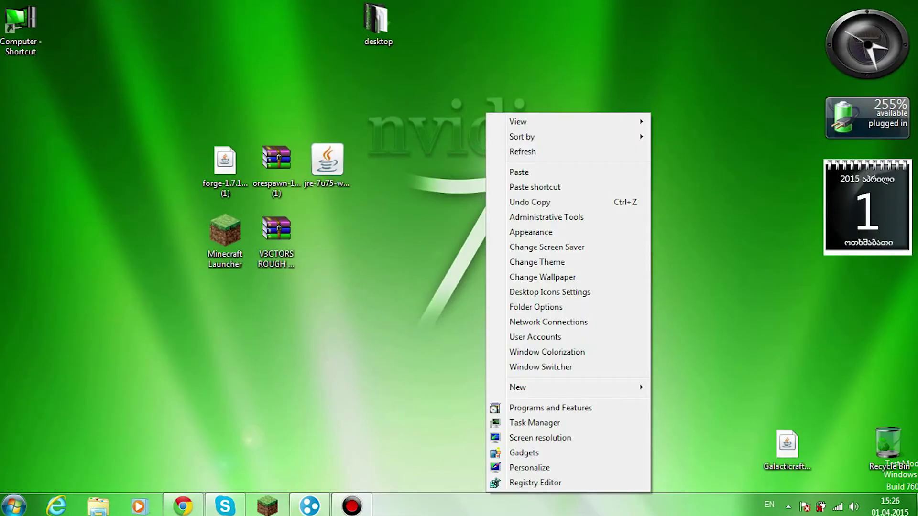
click(522, 152)
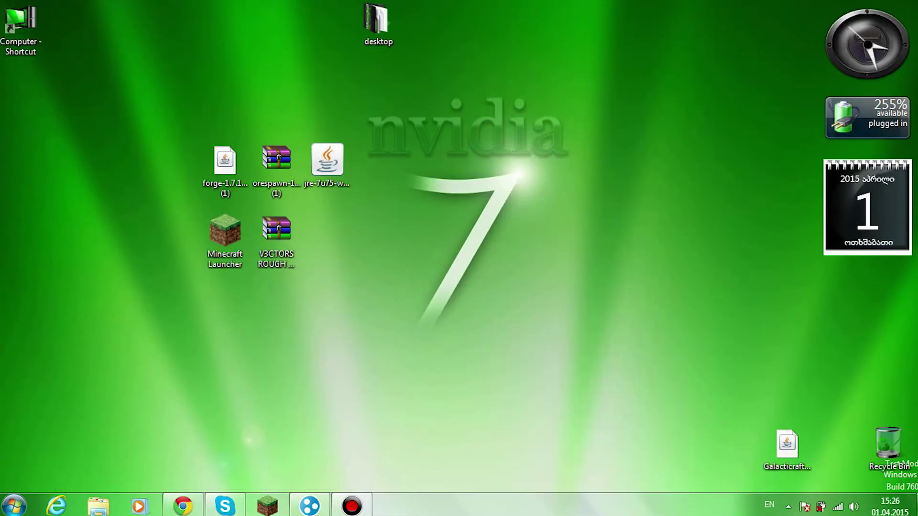
drag(277, 229, 584, 153)
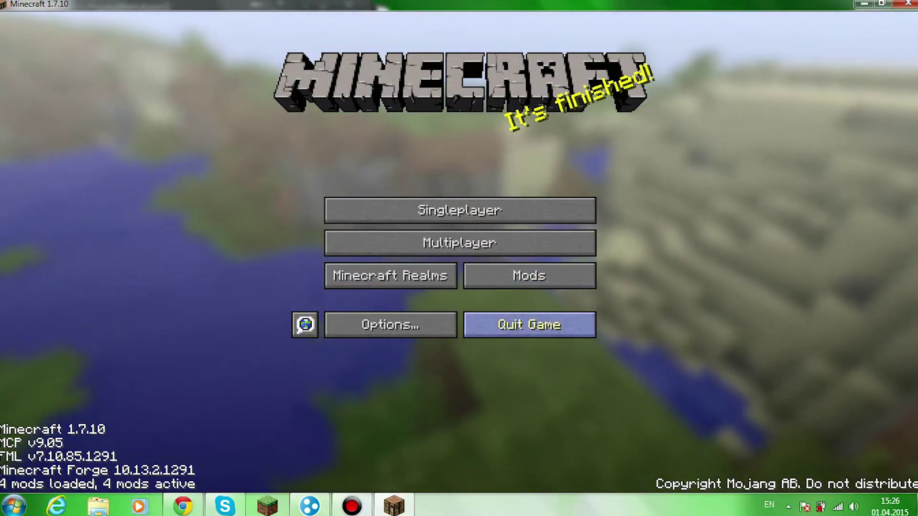
- Quit the game from its title screen, and refresh the desktop after minimizing Bandicam
click(529, 325)
click(321, 7)
right_click(475, 137)
click(486, 151)
right_click(486, 149)
click(497, 151)
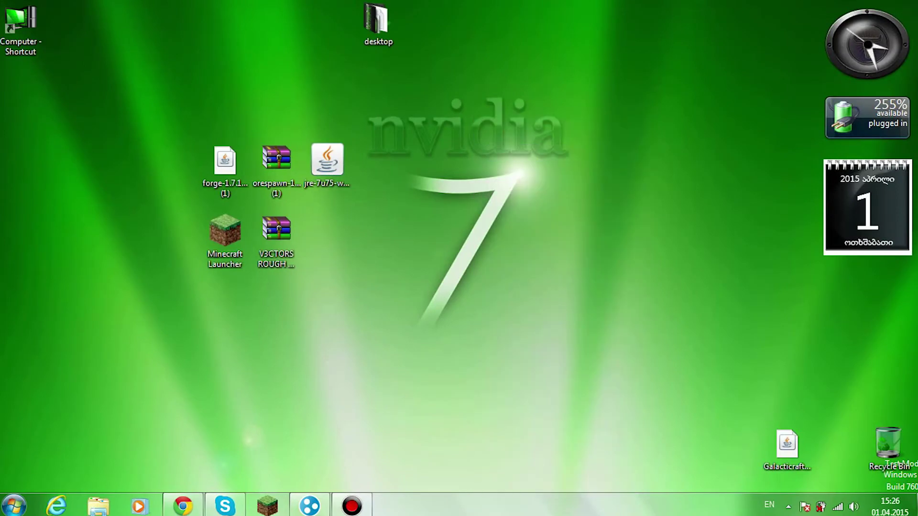
- Move the V3CTORS ROUGH archive to an empty desktop area and open the resourcepacks folder inside %appdata%\.minecraft
drag(277, 232, 583, 159)
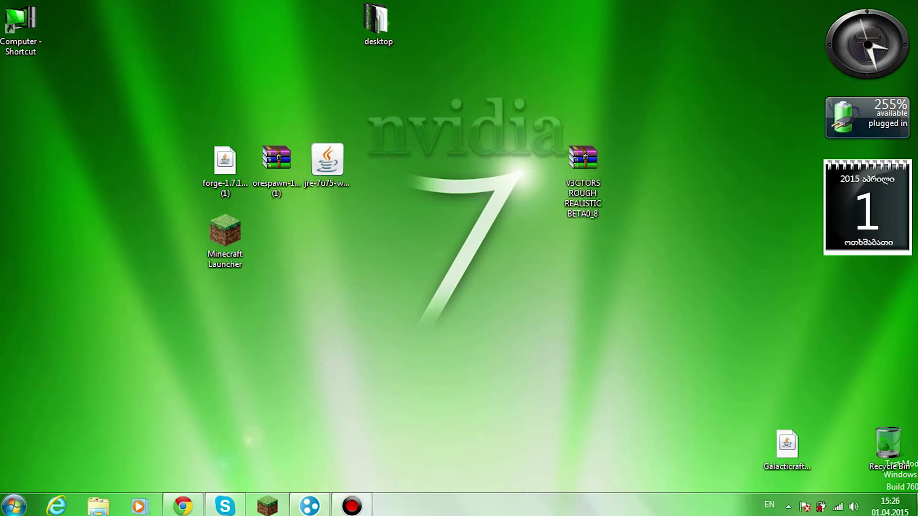
key(super)
text(%appdata%)
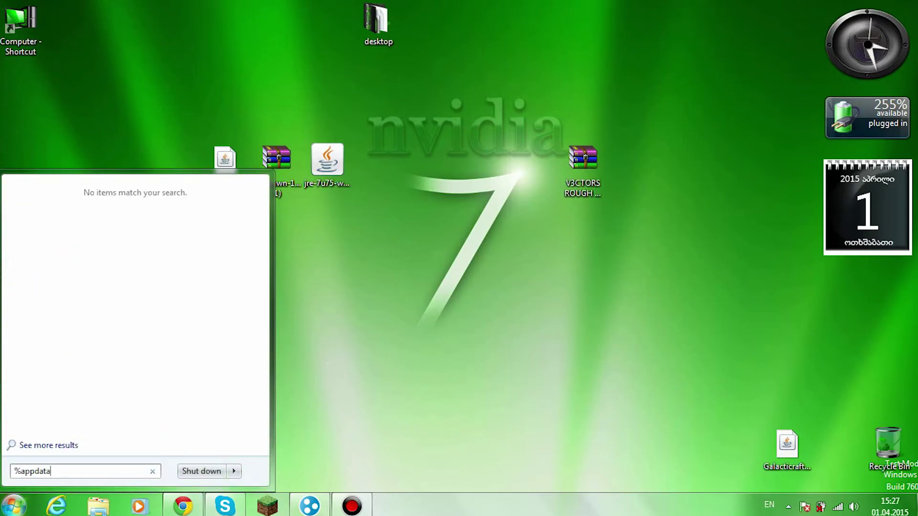
key(Return)
drag(239, 44, 689, 48)
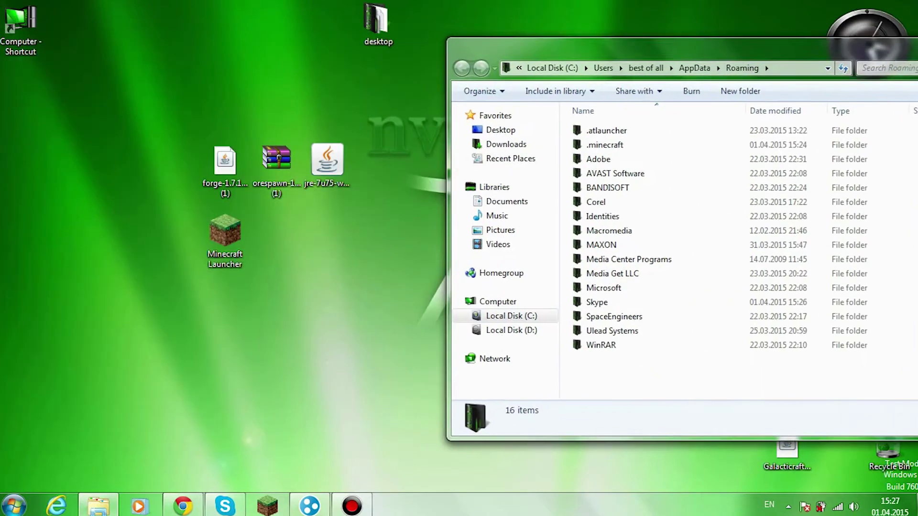
double_click(606, 144)
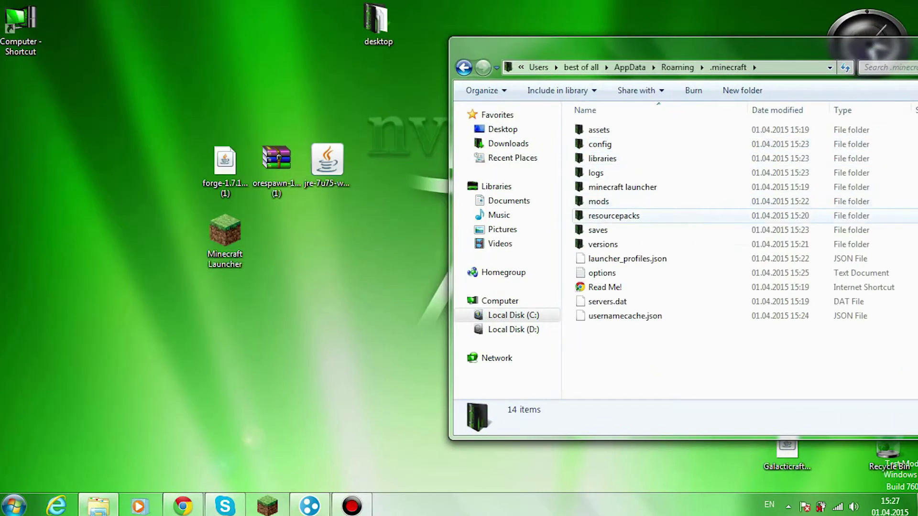
double_click(617, 214)
- Move the V3CTORS ROUGH REALISTIC BETA0_8 archive from the desktop into the resourcepacks folder
drag(588, 47, 143, 28)
drag(81, 27, 51, 23)
drag(583, 160, 385, 190)
right_click(581, 191)
click(576, 167)
drag(173, 26, 373, 42)
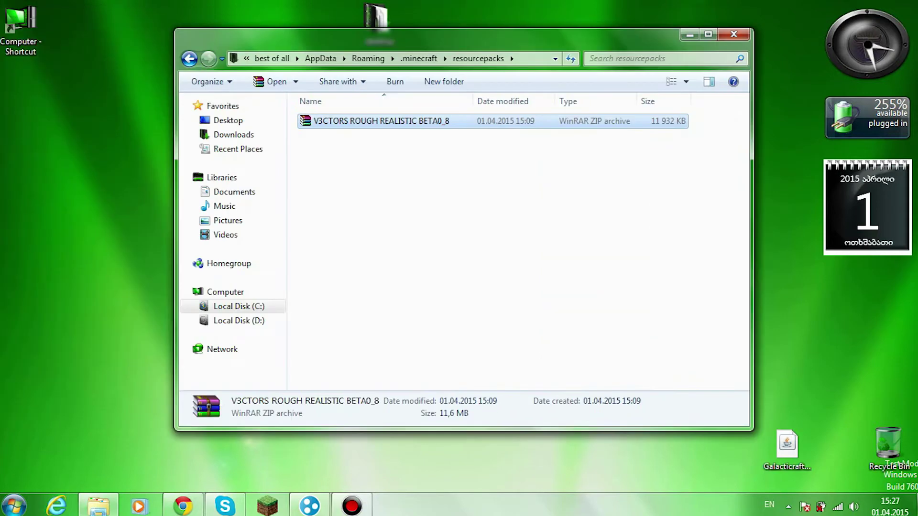
- Close the resourcepacks folder window and start the Minecraft Launcher from the desktop
click(733, 34)
double_click(225, 239)
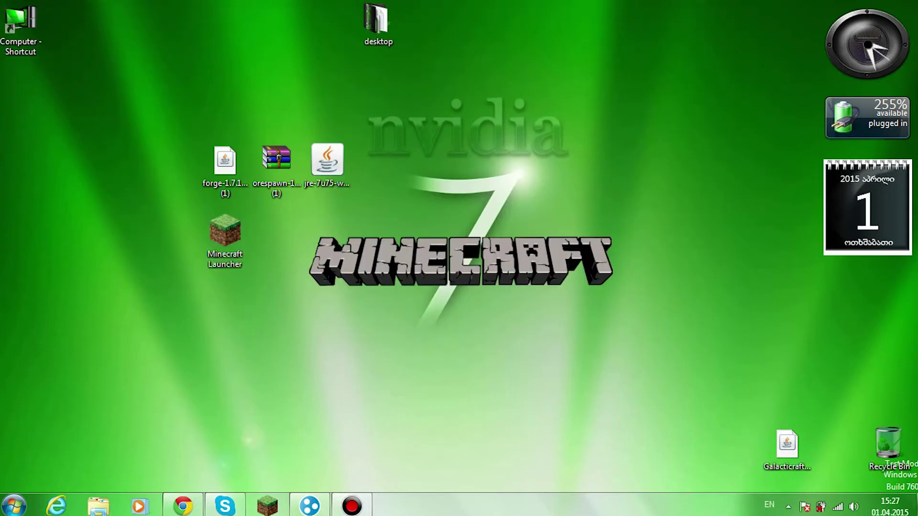
right_click(503, 36)
click(535, 74)
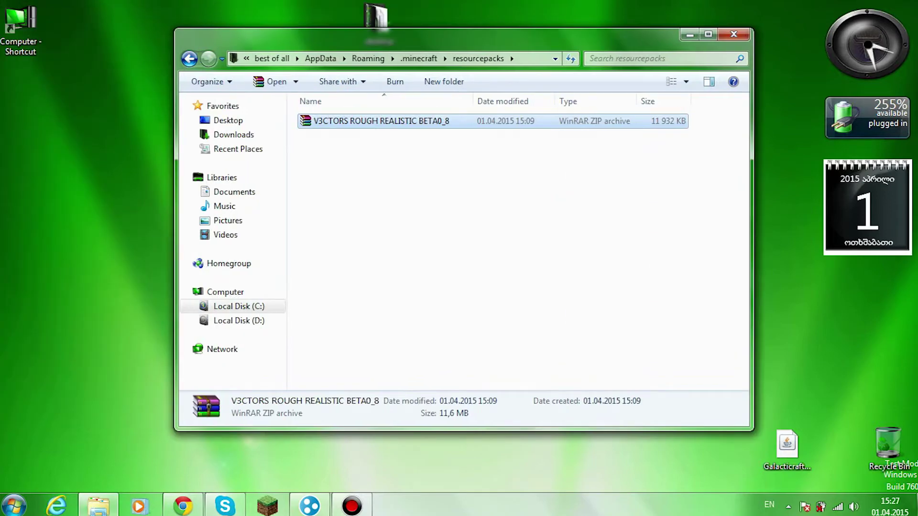
click(734, 32)
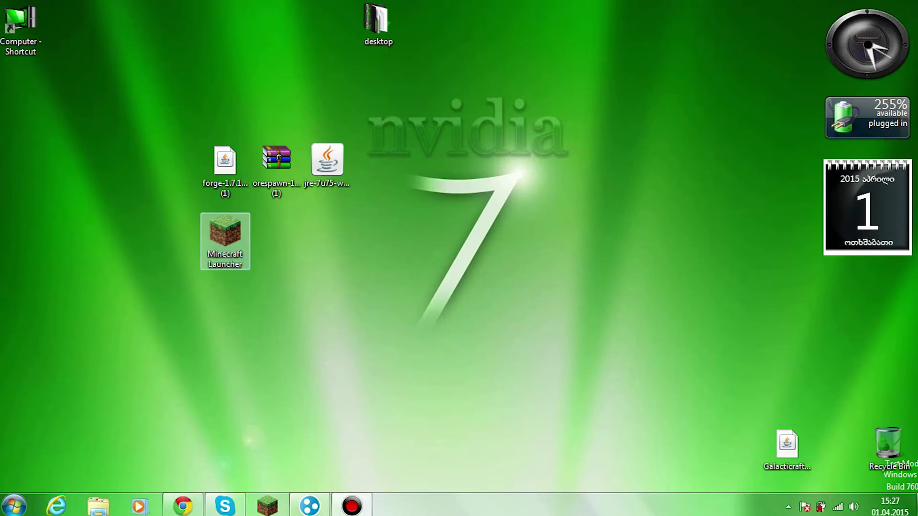
- Open the Minecraft Launcher, refresh the desktop while it loads, and launch the game with the (Default) profile
double_click(224, 234)
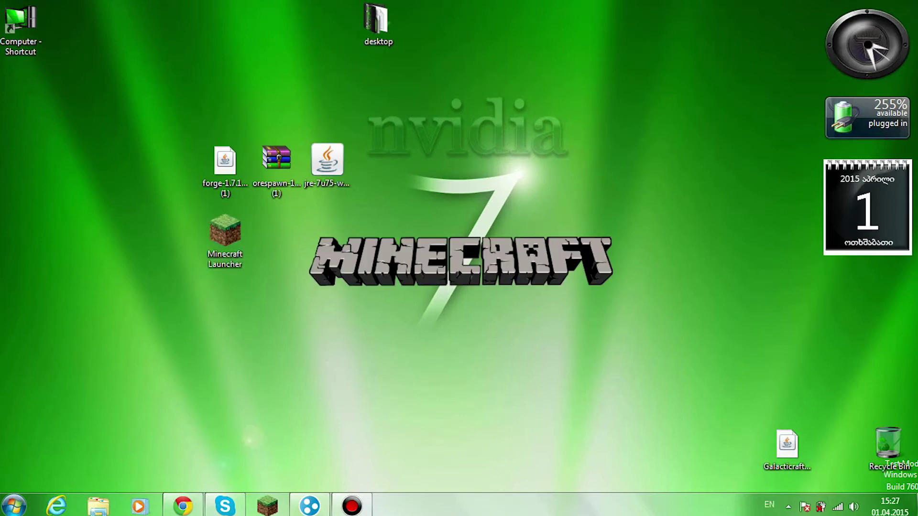
right_click(503, 35)
click(536, 74)
right_click(636, 5)
click(663, 45)
right_click(620, 50)
click(648, 89)
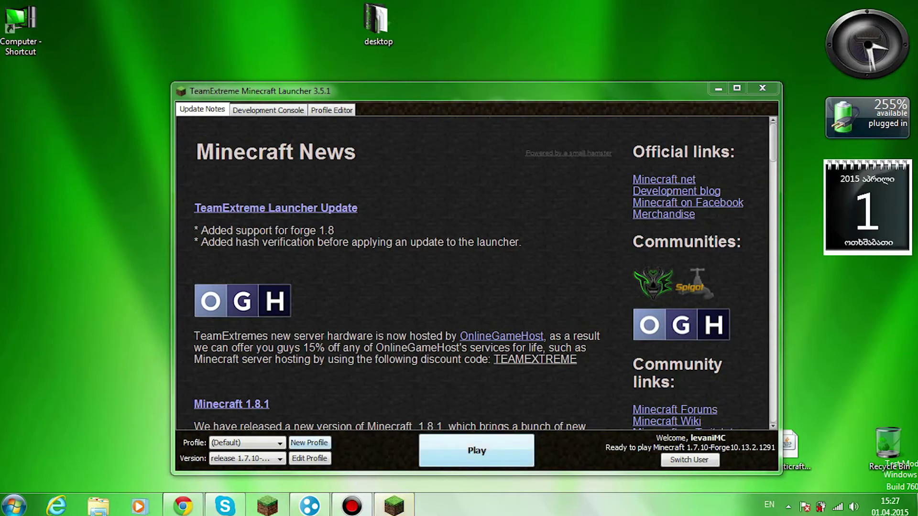
click(476, 450)
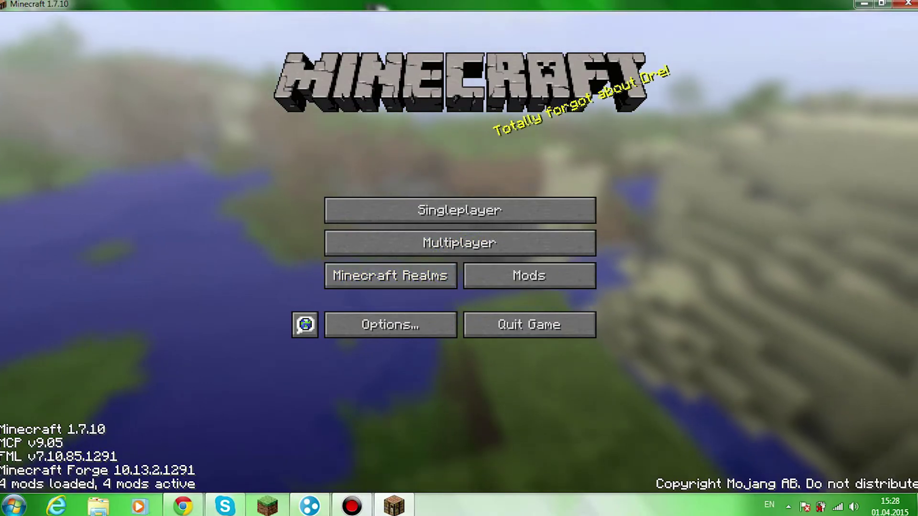
click(390, 325)
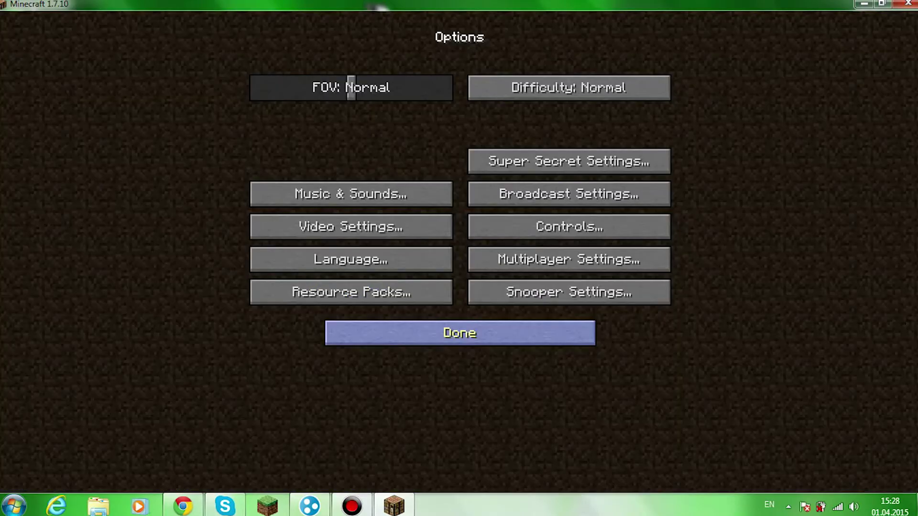
click(350, 292)
mouse_move(207, 99)
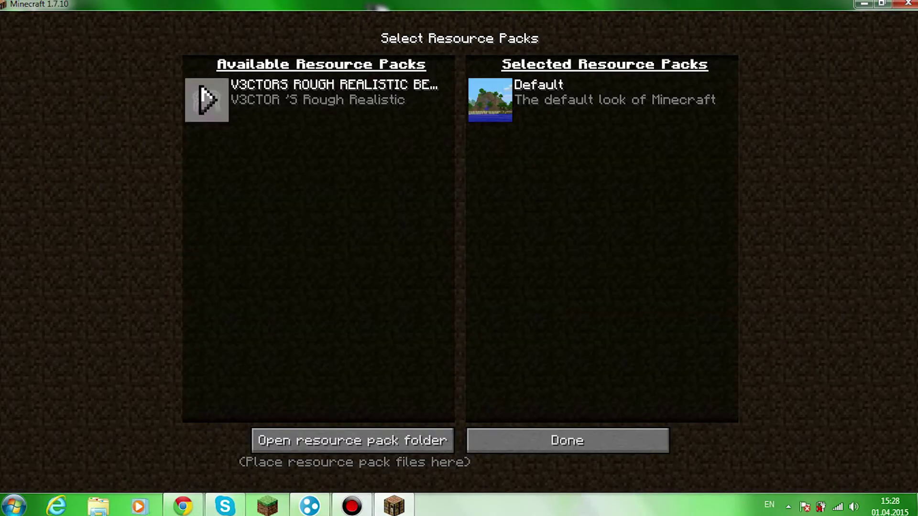
click(205, 99)
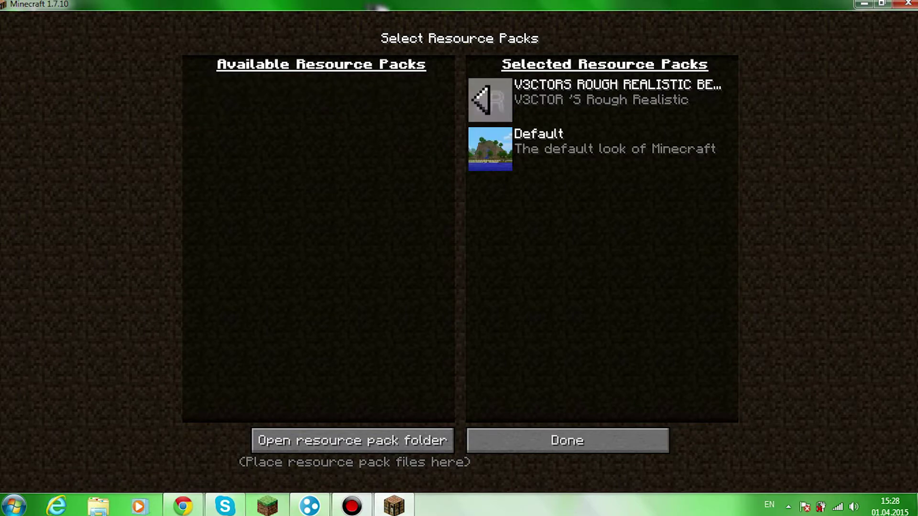
key(Escape)
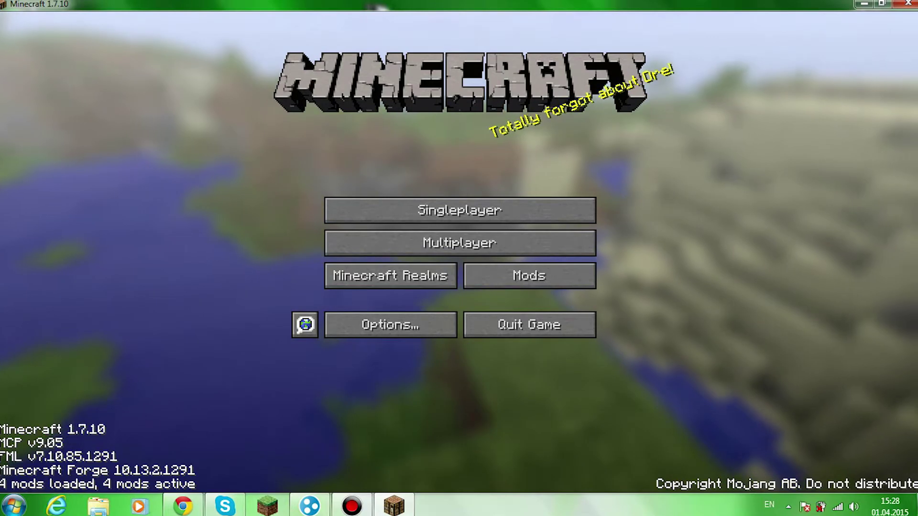
- Add V3CTORS ROUGH REALISTIC to the selected resource packs, apply it, and return to the title screen
click(390, 328)
click(351, 292)
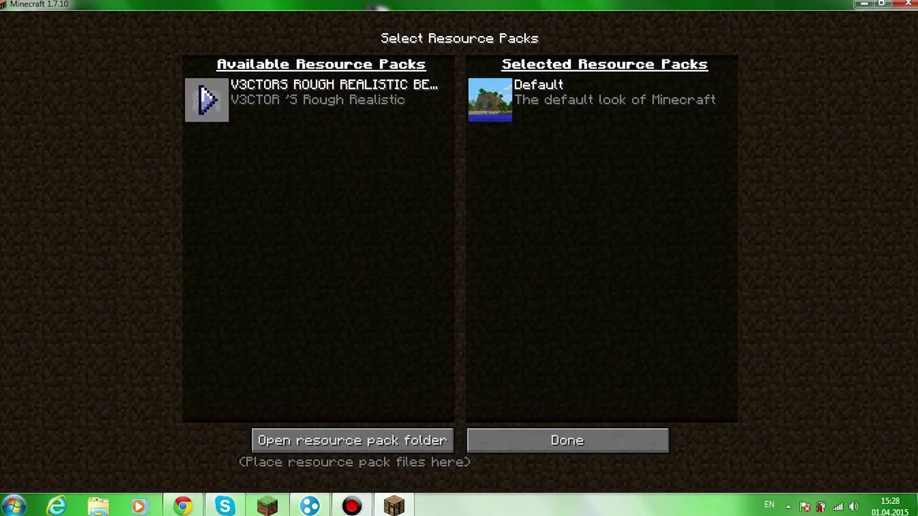
click(207, 99)
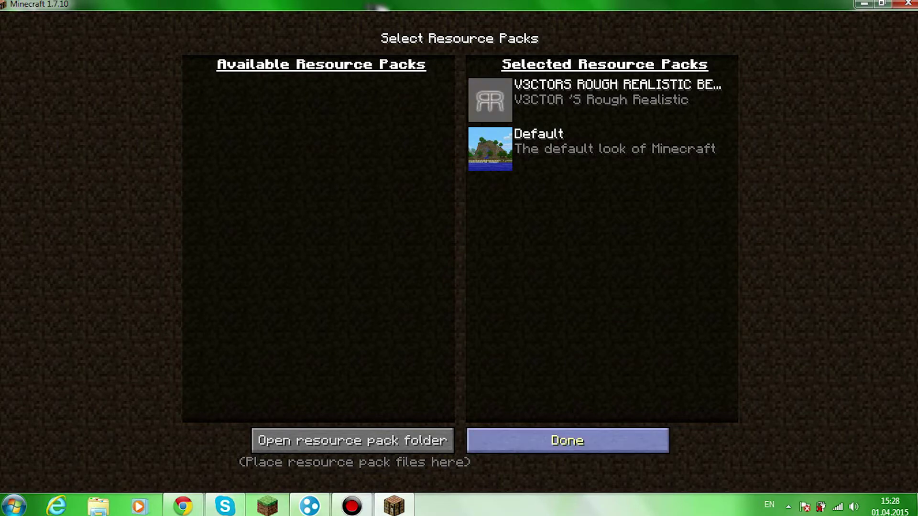
click(567, 440)
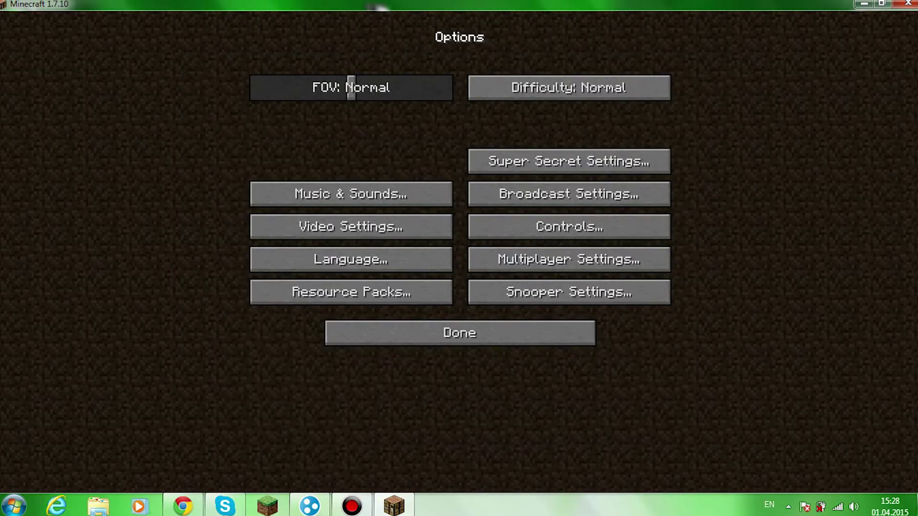
click(453, 332)
- Load the existing singleplayer world and look through the Building Blocks in the creative inventory
click(459, 209)
double_click(409, 228)
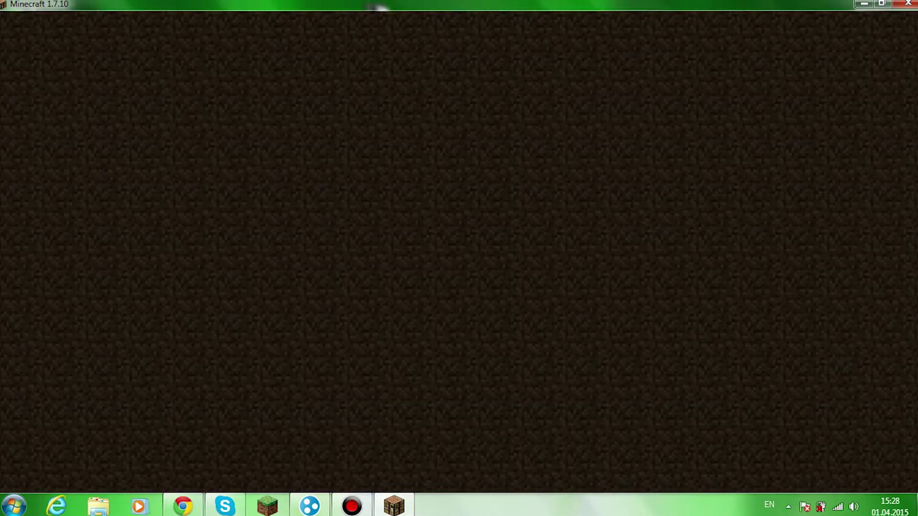
key(e)
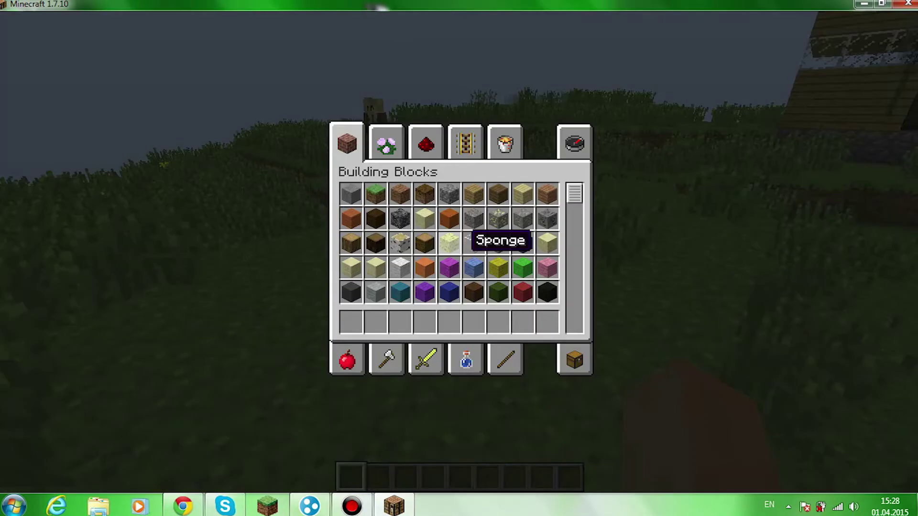
scroll(475, 254, down, 3)
key(e)
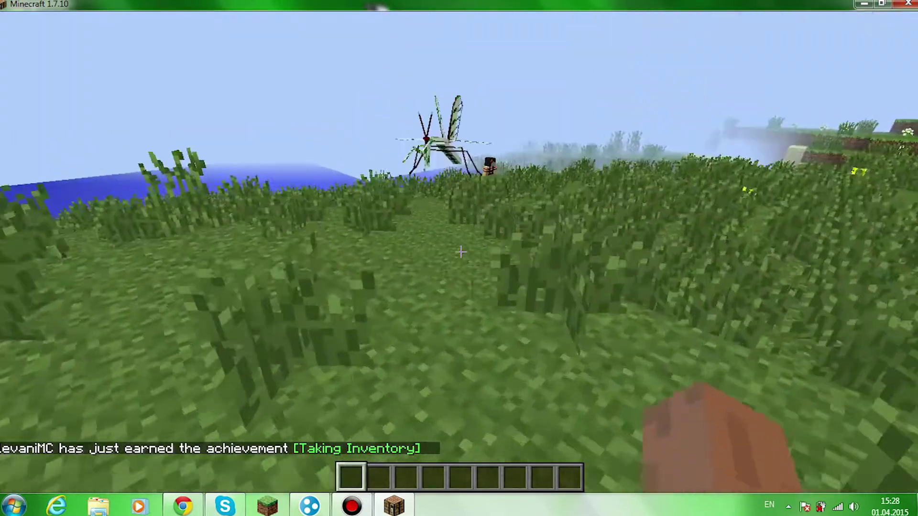
- Activate the V3CTORS ROUGH REALISTIC resource pack from within the paused world, above Default, and apply it
key(Escape)
click(379, 250)
click(321, 291)
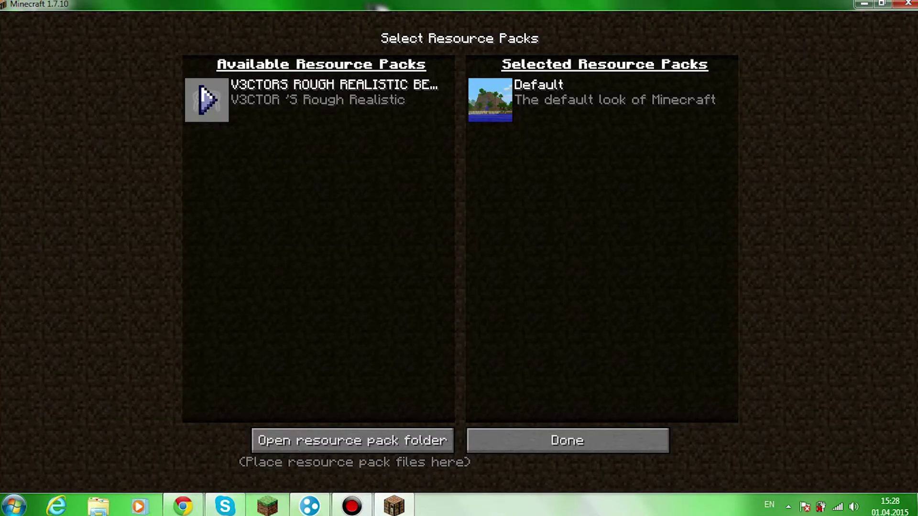
click(207, 99)
click(482, 99)
click(207, 99)
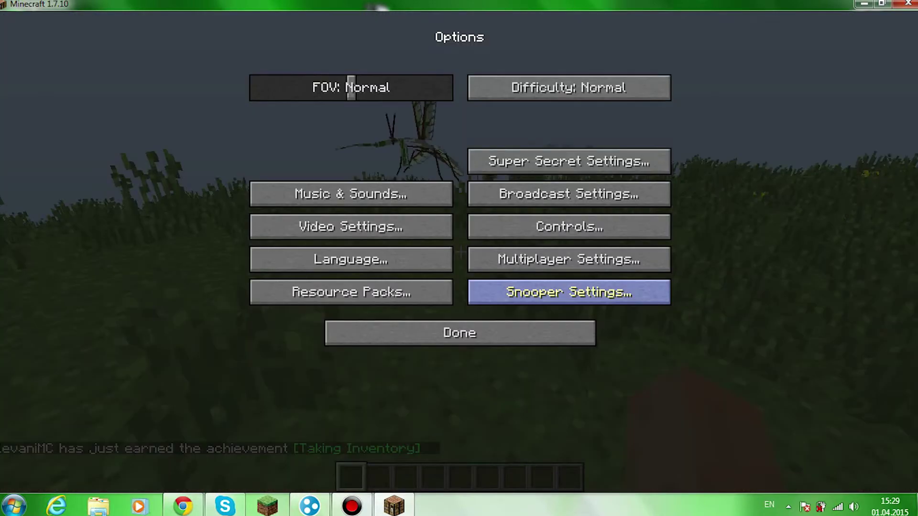
click(459, 332)
click(390, 250)
click(348, 291)
click(207, 99)
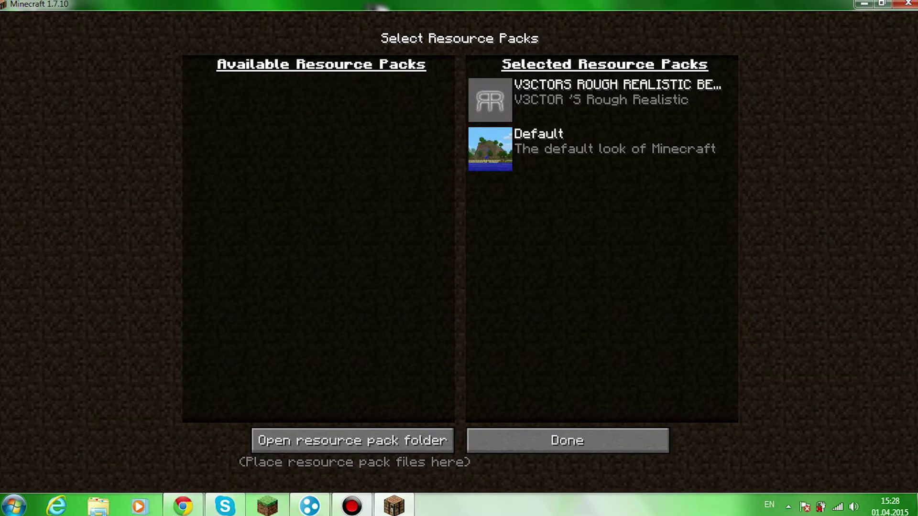
click(490, 100)
click(207, 100)
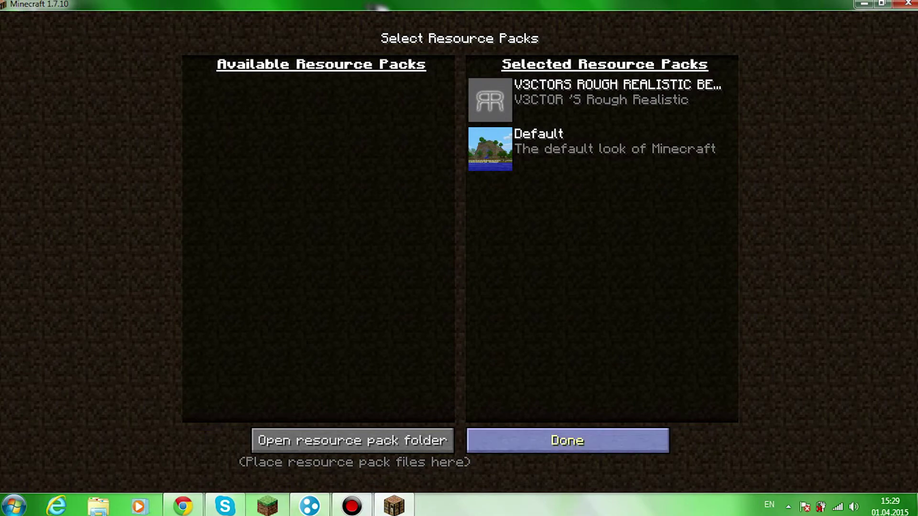
click(568, 441)
key(Escape)
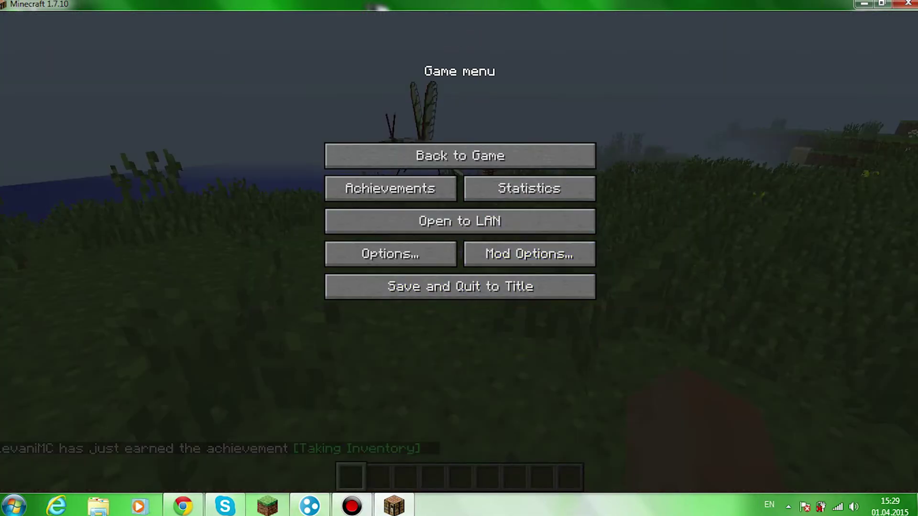
- Resume the world, check the inventory, select the second hotbar slot, and walk forward to view the textures
key(Escape)
key(e)
key(e)
key(2)
key(w)
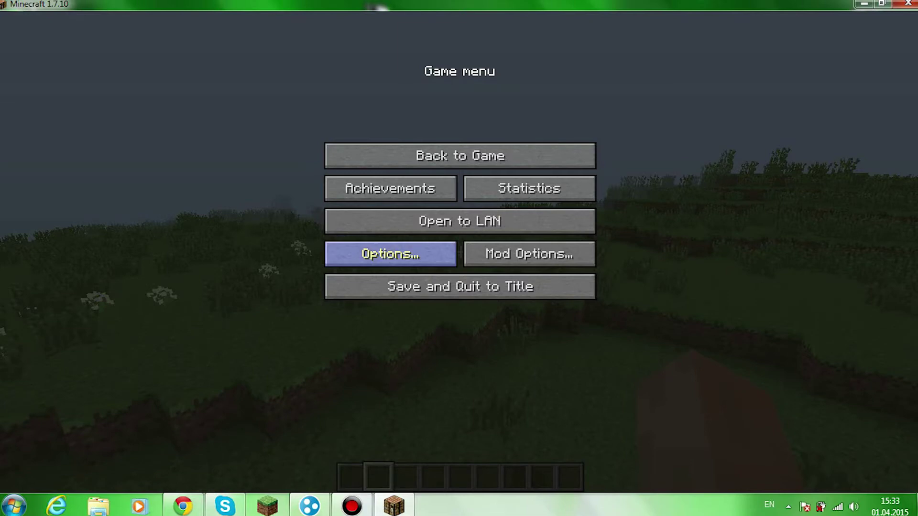
- Open the resource pack folder from the game's options, move the ChromaHills-128x_1.7v11 archive into it, and switch back to Minecraft
click(391, 254)
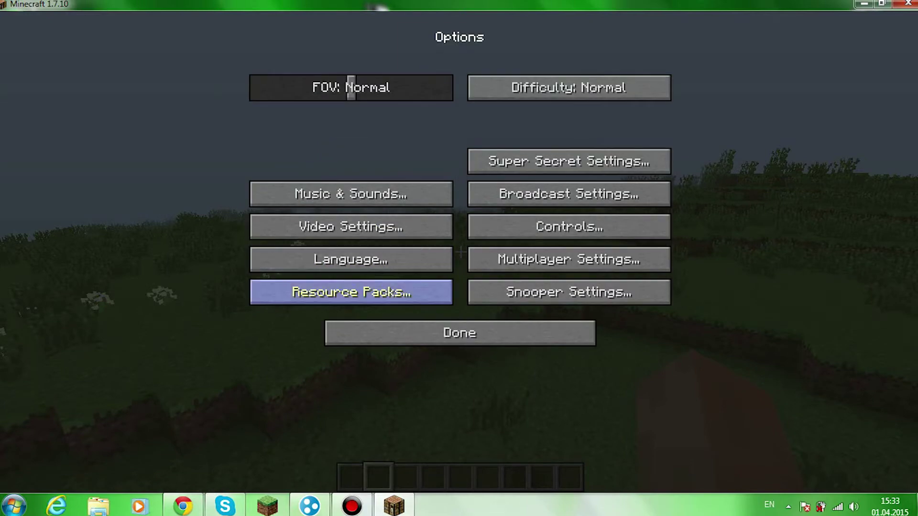
click(350, 293)
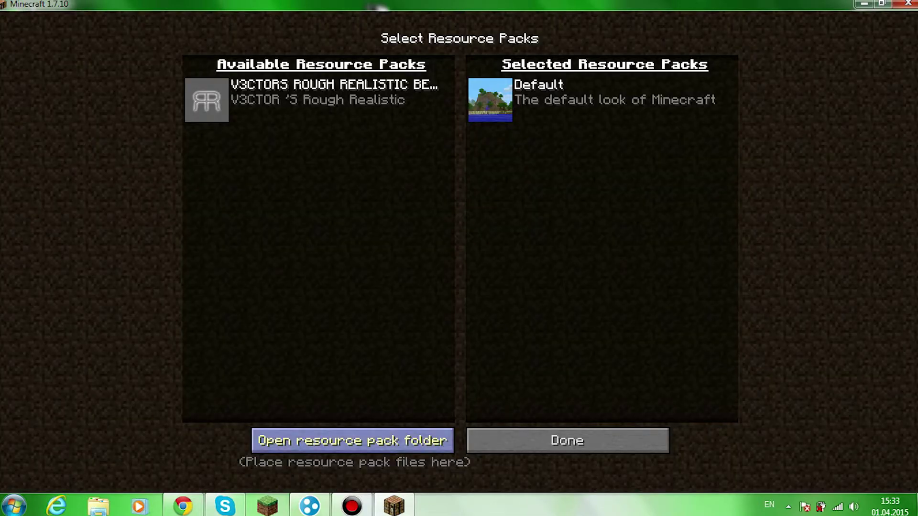
click(352, 440)
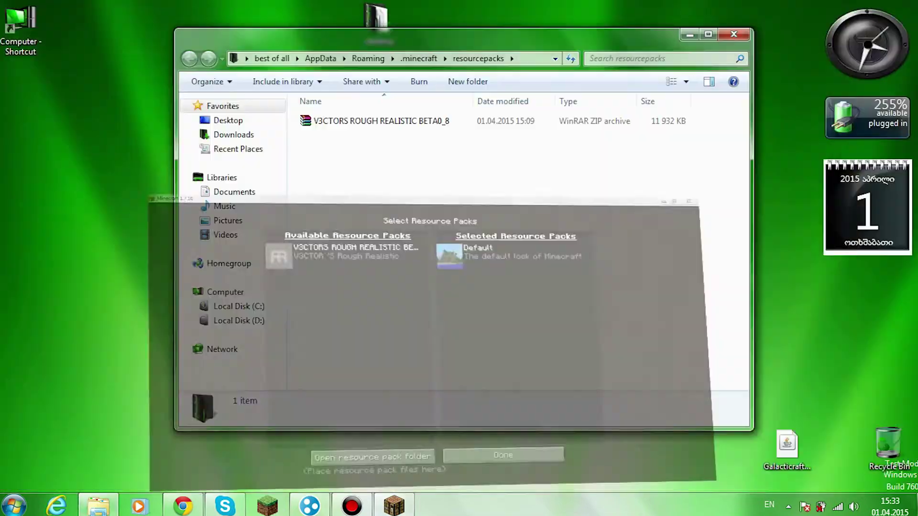
drag(431, 39, 605, 57)
drag(277, 231, 456, 226)
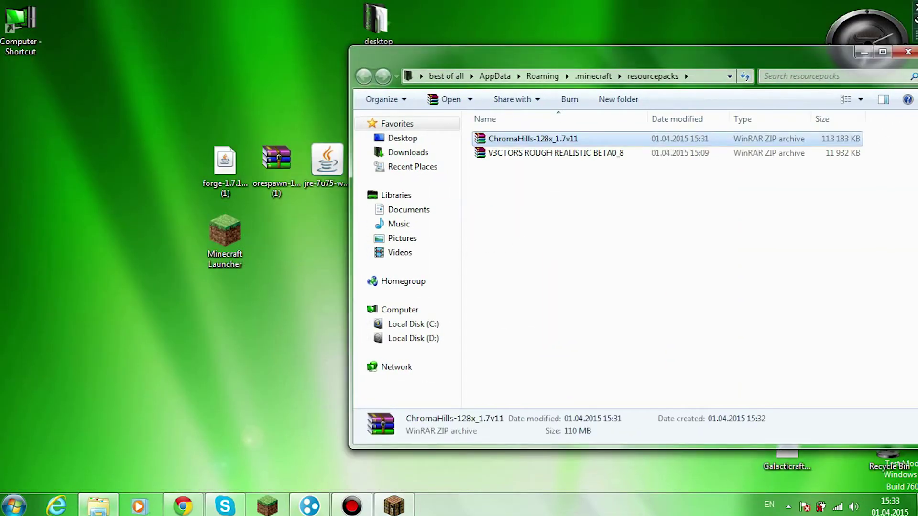
click(864, 52)
click(394, 505)
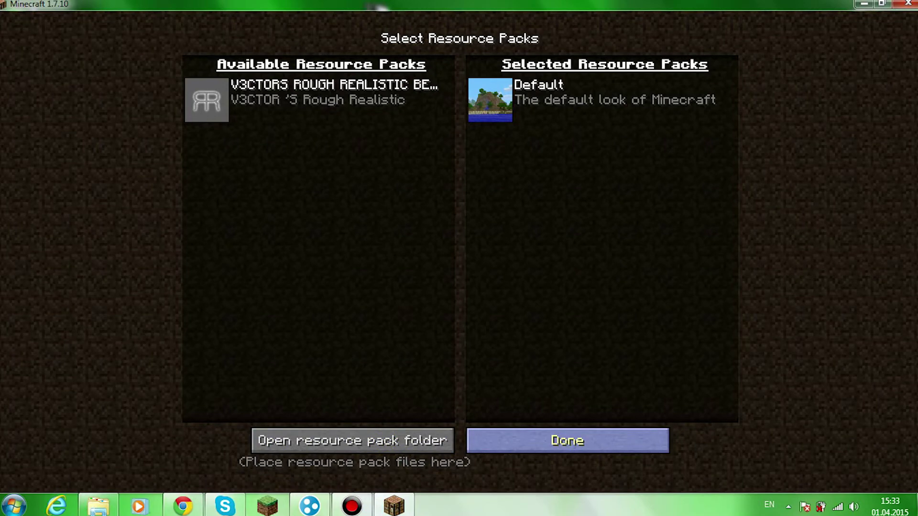
- Try to select ChromaHills-128x_1.7v11.zip in the reloaded pack list, adding V3CTORS ROUGH REALISTIC below it and removing it again
click(567, 440)
click(348, 291)
click(207, 99)
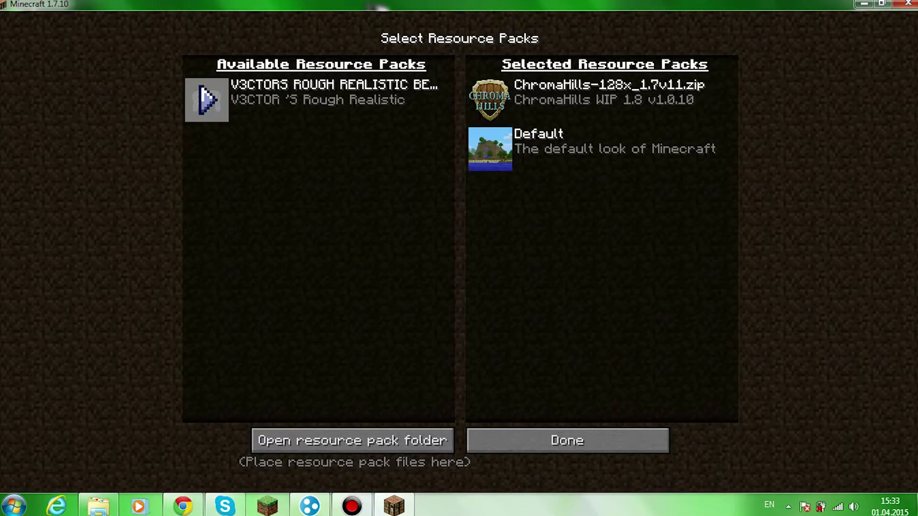
click(207, 99)
click(501, 112)
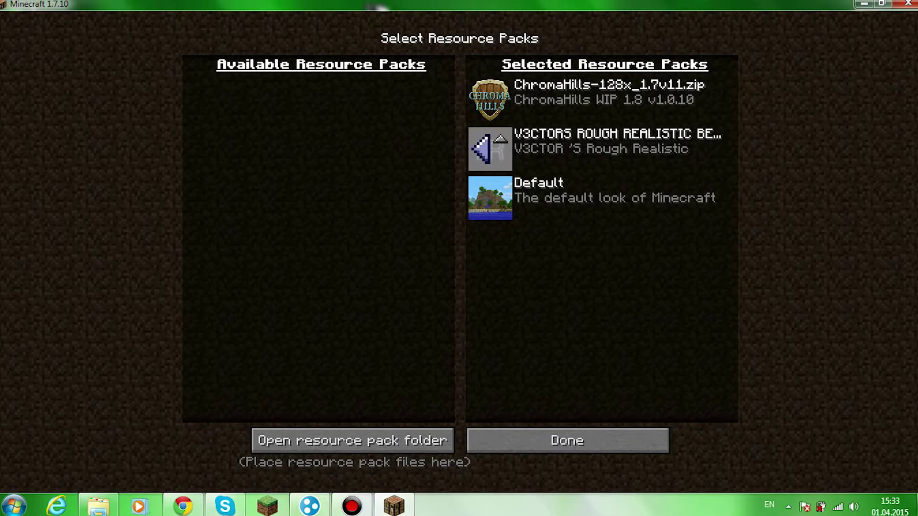
click(481, 149)
click(863, 4)
click(857, 53)
key(alt+Tab)
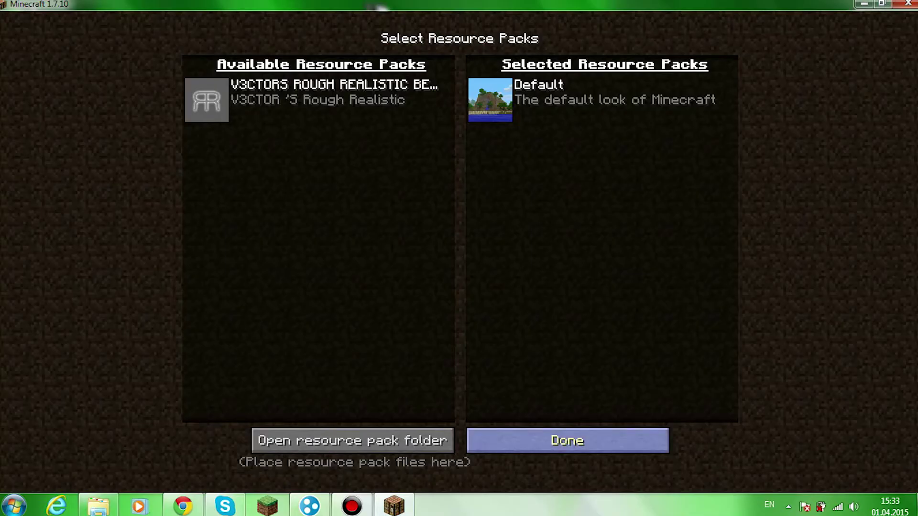
- Reload the resource pack list, apply only ChromaHills-128x_1.7v11.zip above Default, and return to the world
click(567, 440)
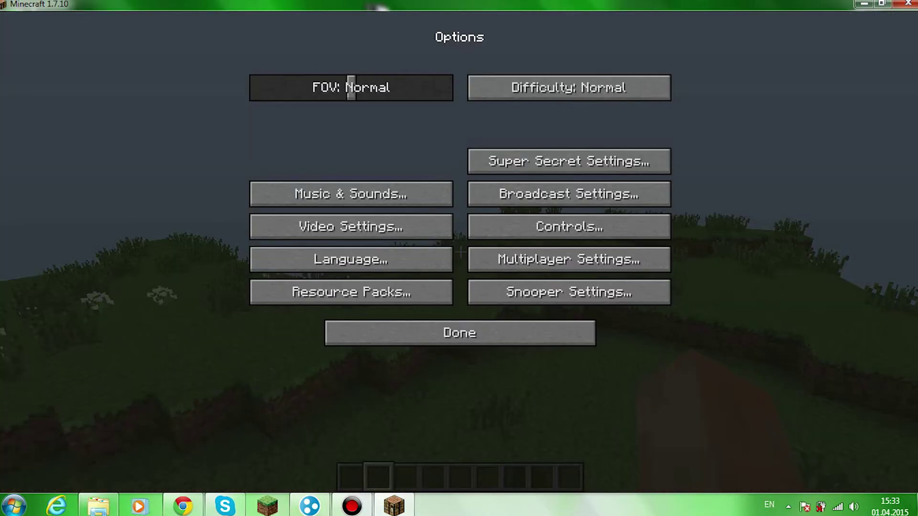
click(353, 291)
click(206, 99)
click(206, 99)
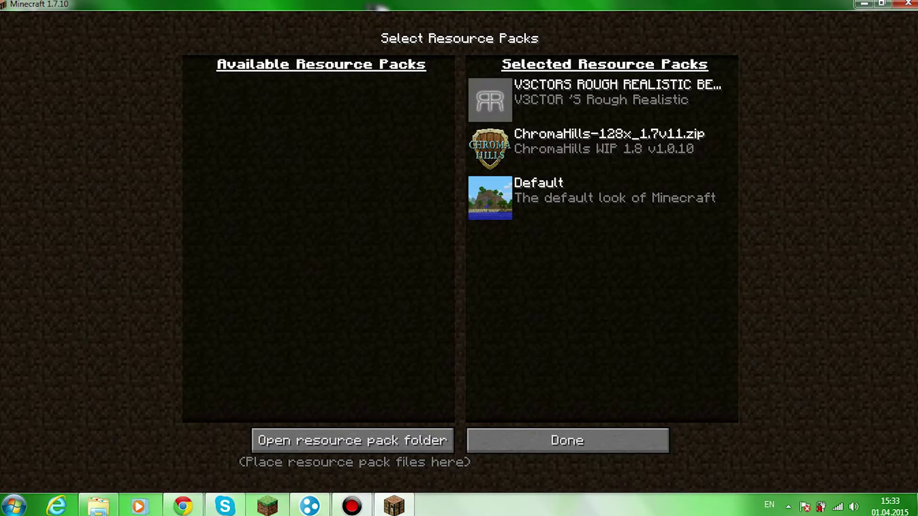
click(504, 113)
click(480, 149)
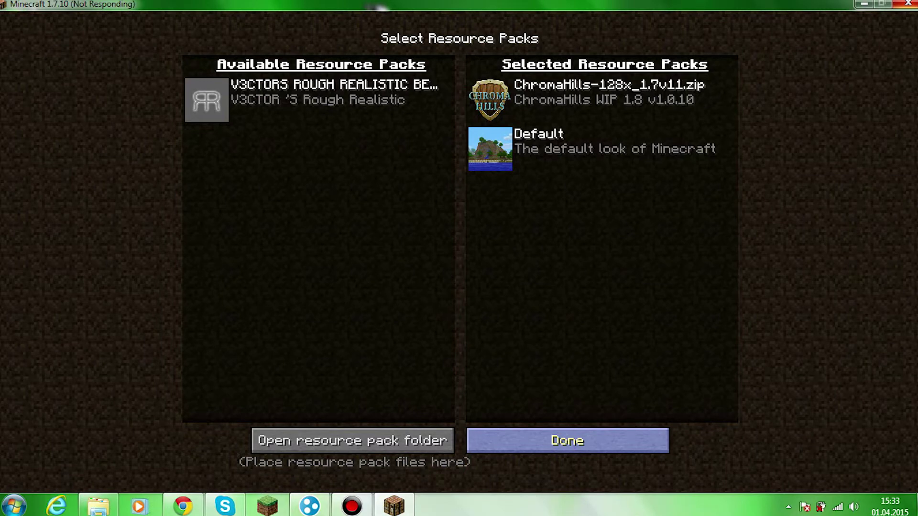
key(Escape)
key(Escape)
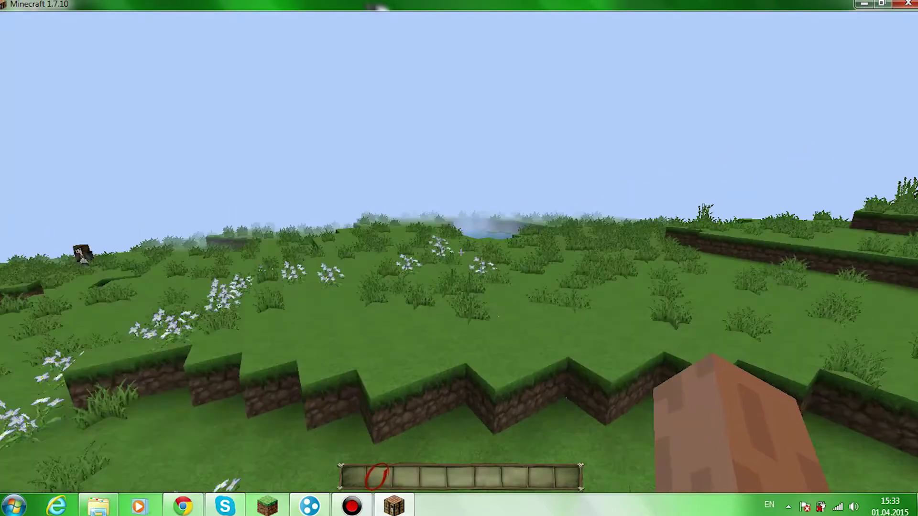
- Walk across the grassland past the fountain and onto the sand to examine the ChromaHills textures
key(w)
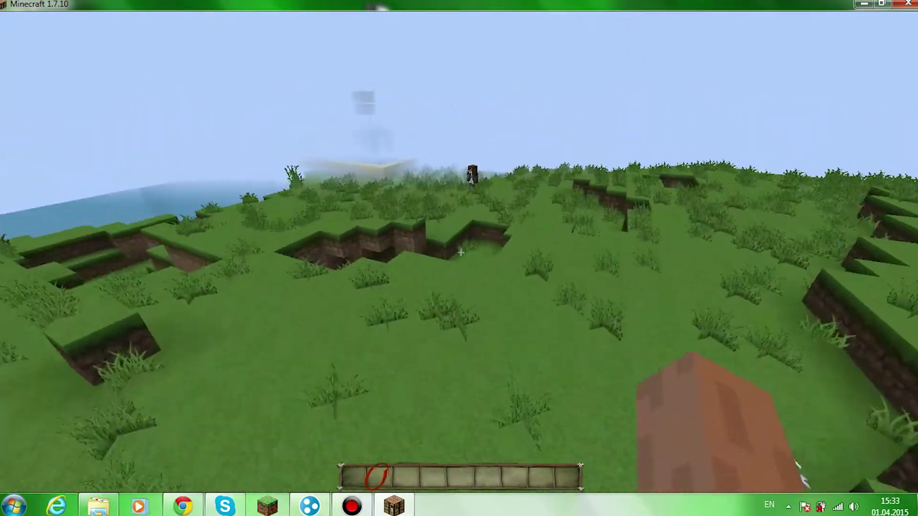
key(a)
key(w)
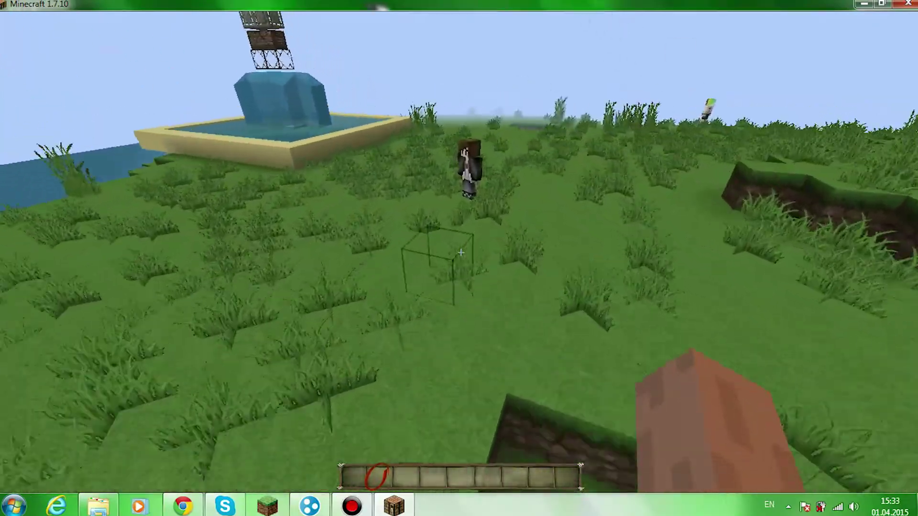
key(w)
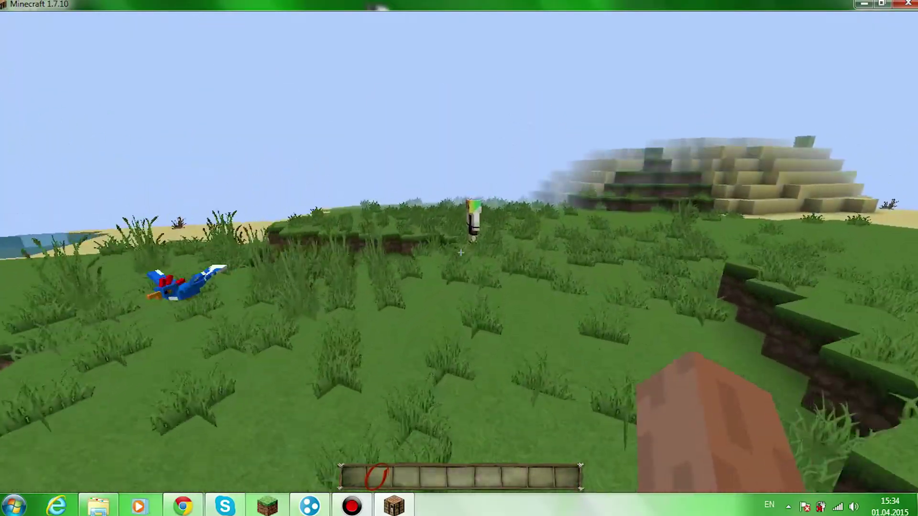
key(w)
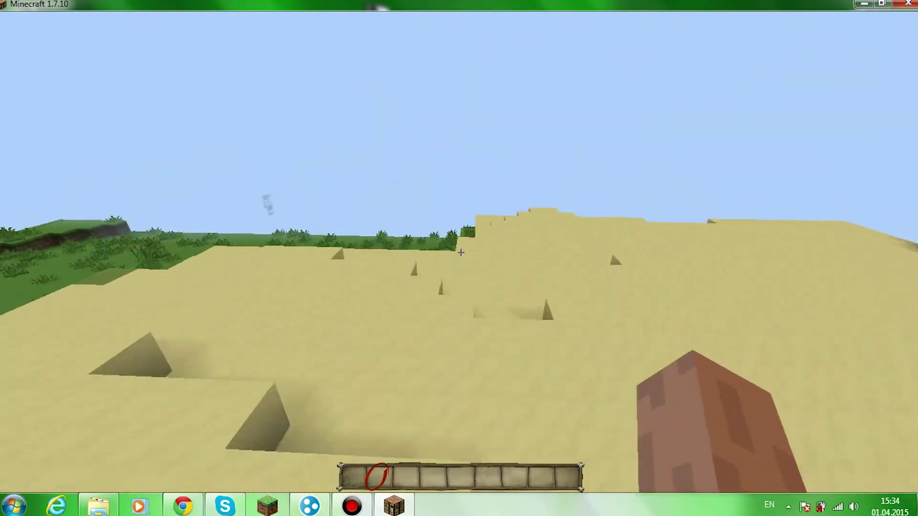
- Leave the game for the Windows desktop and move the jre-7u75-windows-x64 installer away from the Forge and OreSpawn files
key(w)
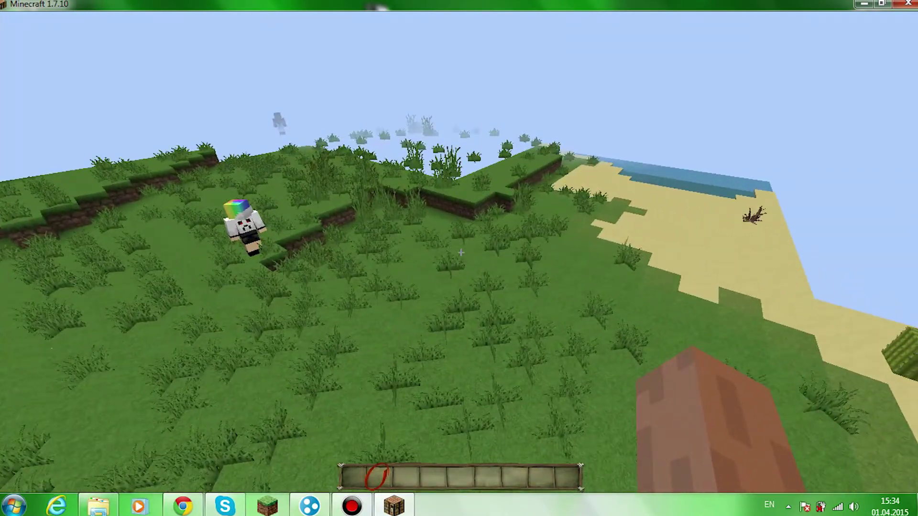
key(super+d)
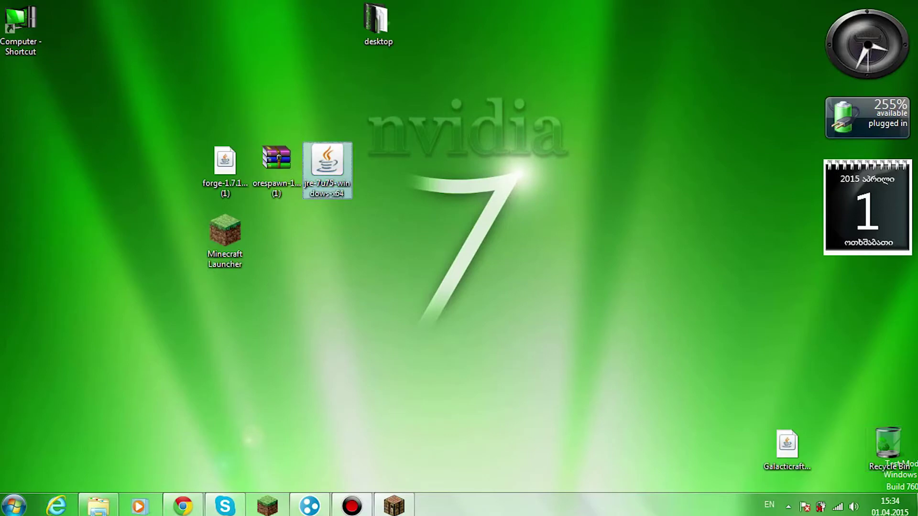
drag(327, 165, 530, 165)
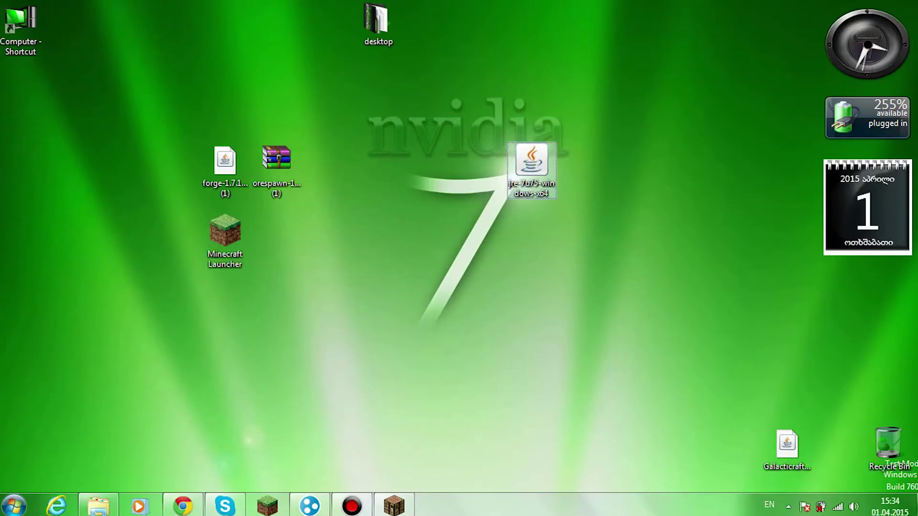
drag(472, 243, 652, 342)
drag(542, 268, 569, 286)
drag(497, 239, 576, 292)
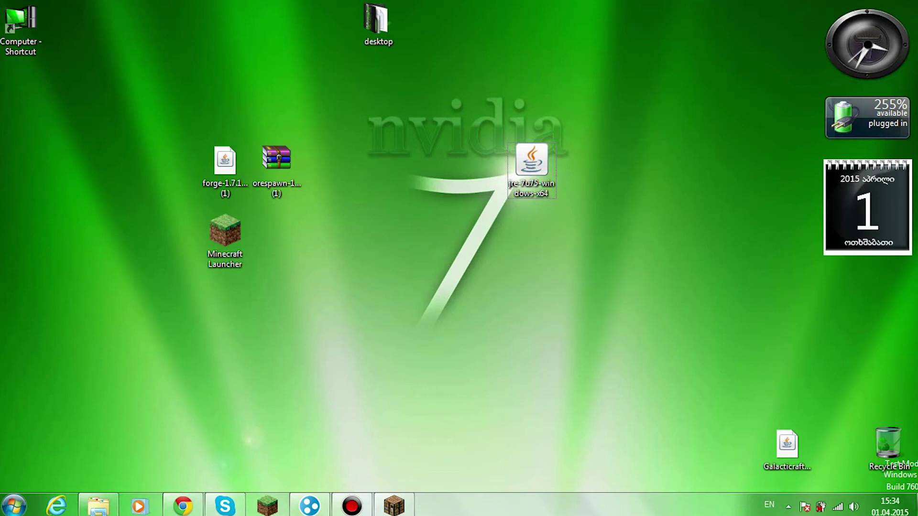
- Try to create a new folder for the server on the desktop
right_click(276, 113)
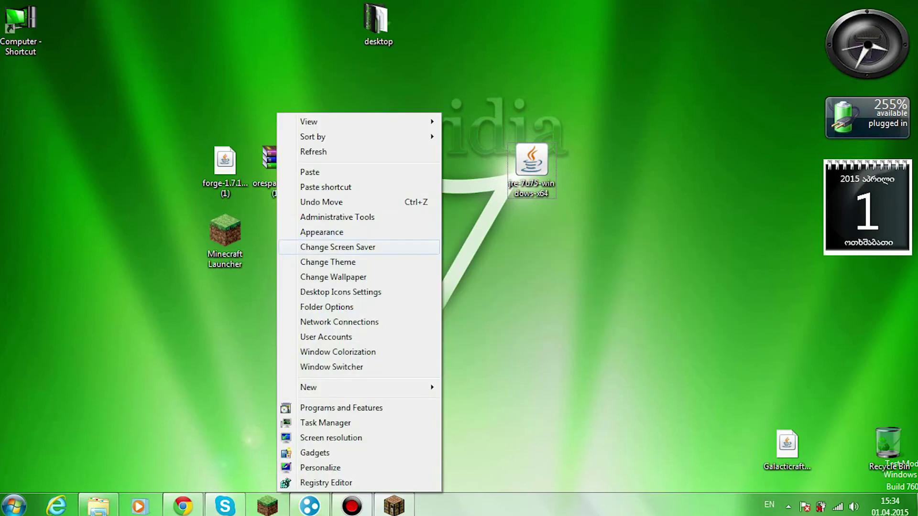
mouse_move(296, 385)
click(473, 246)
text(server)
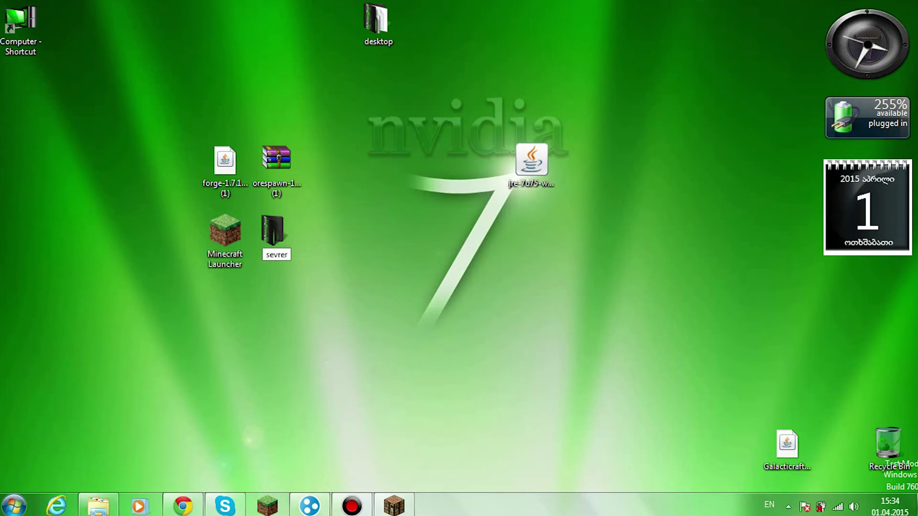
key(Return)
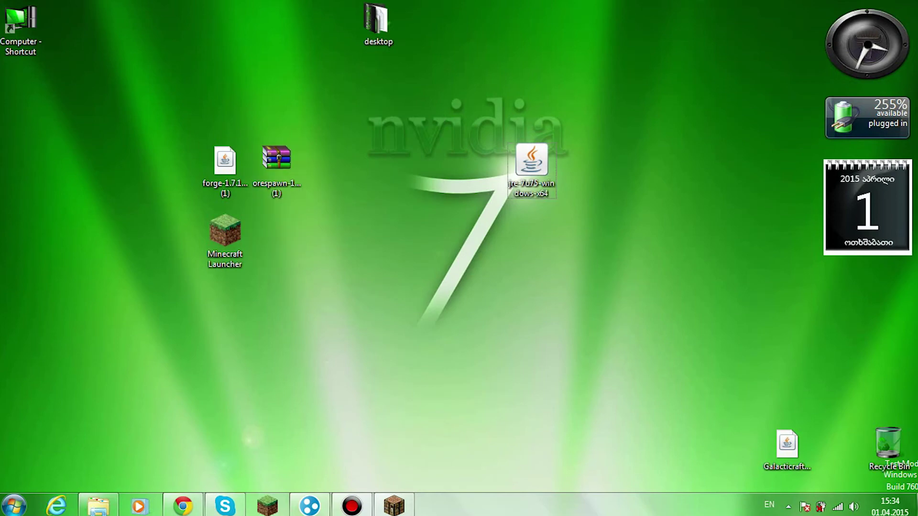
drag(488, 217, 632, 309)
drag(542, 269, 663, 337)
drag(497, 239, 715, 360)
mouse_move(437, 218)
mouse_down()
mouse_move(735, 346)
mouse_move(436, 218)
mouse_up()
- Create a new folder named server on the desktop
right_click(277, 113)
mouse_move(334, 388)
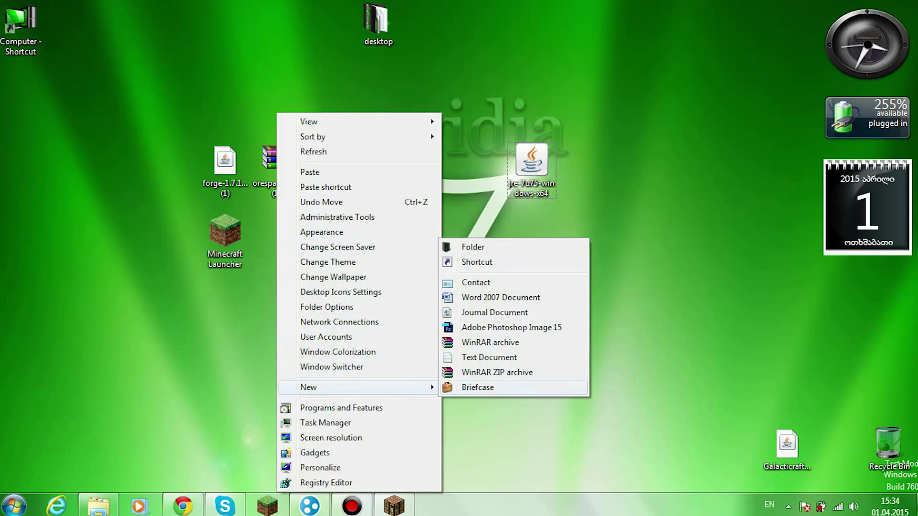
click(472, 247)
text(server)
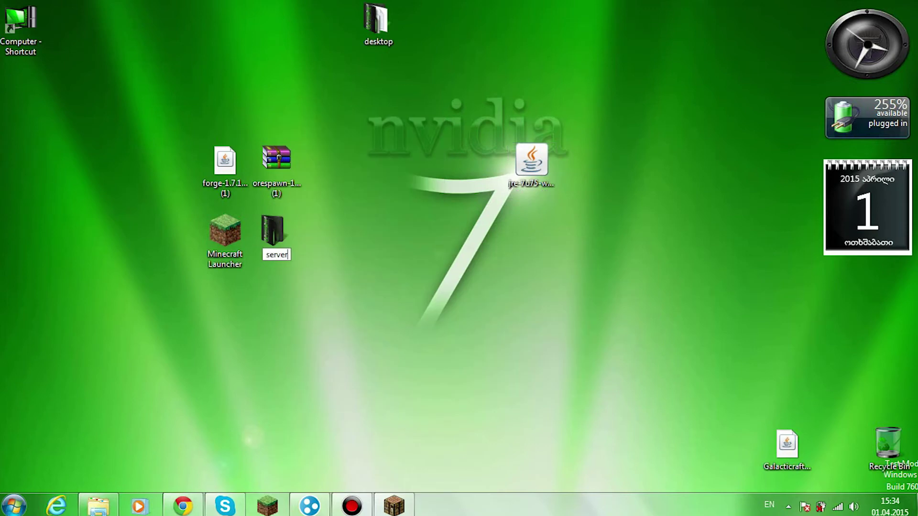
key(Return)
- Run the Forge 1.7.10 installer with the Install server option, targeting the server folder on the desktop
click(225, 168)
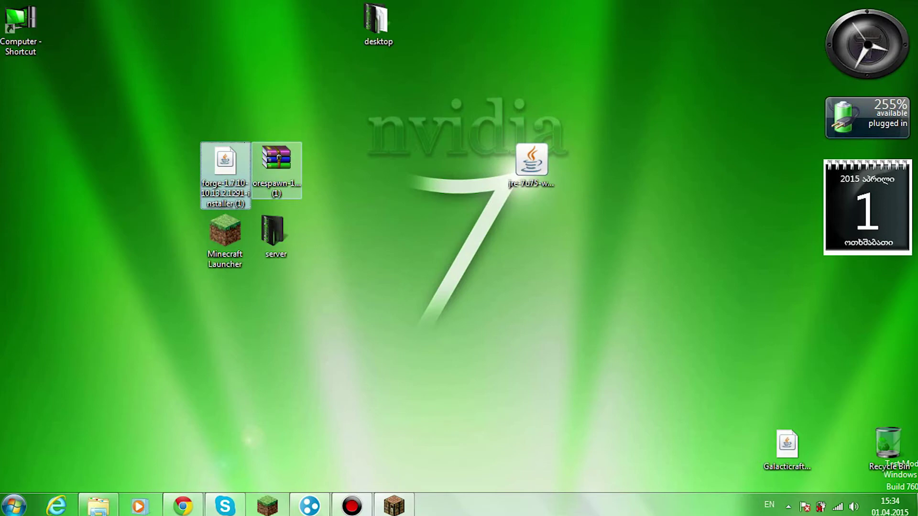
click(435, 276)
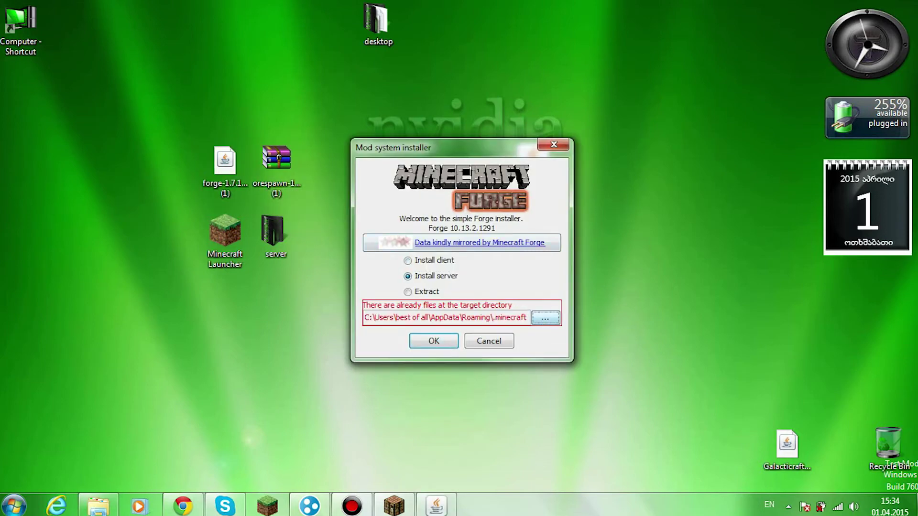
click(545, 318)
click(299, 215)
click(357, 222)
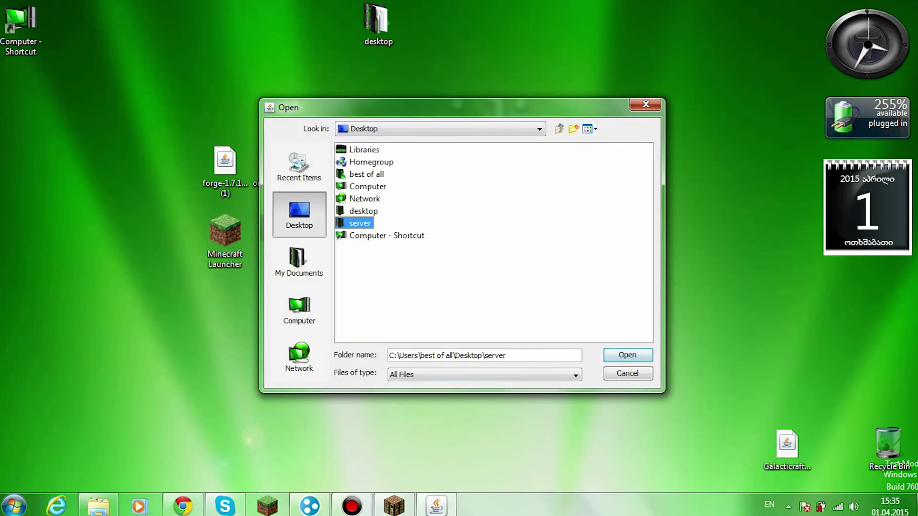
click(625, 355)
key(Return)
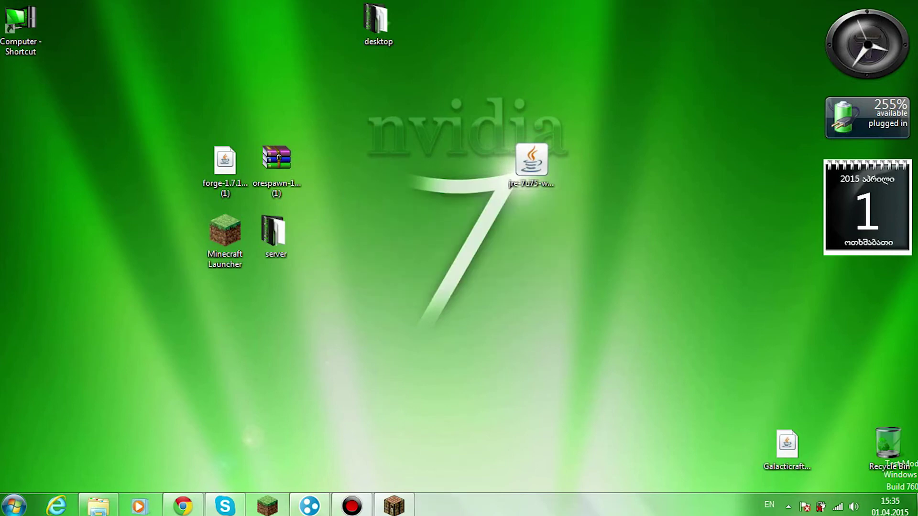
- Try to run minecraft_server.1.7.10 from the server folder and reposition the folder window
double_click(276, 237)
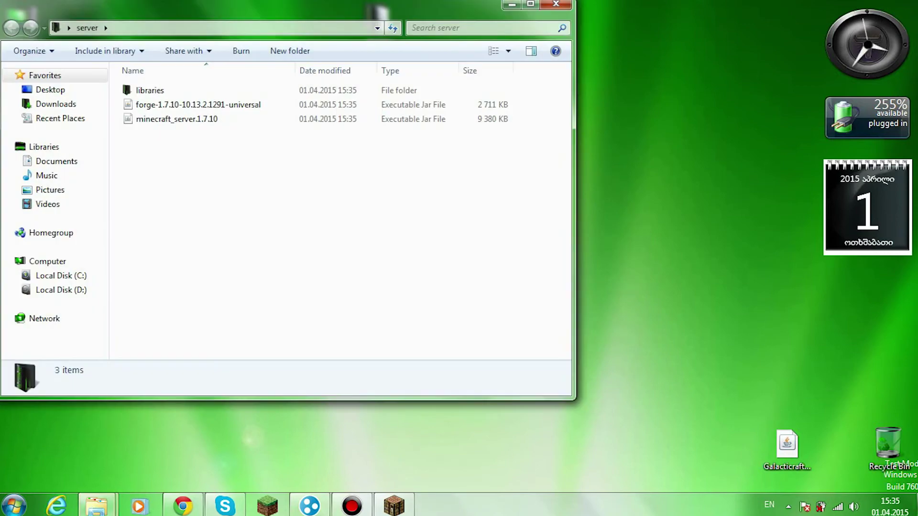
click(177, 119)
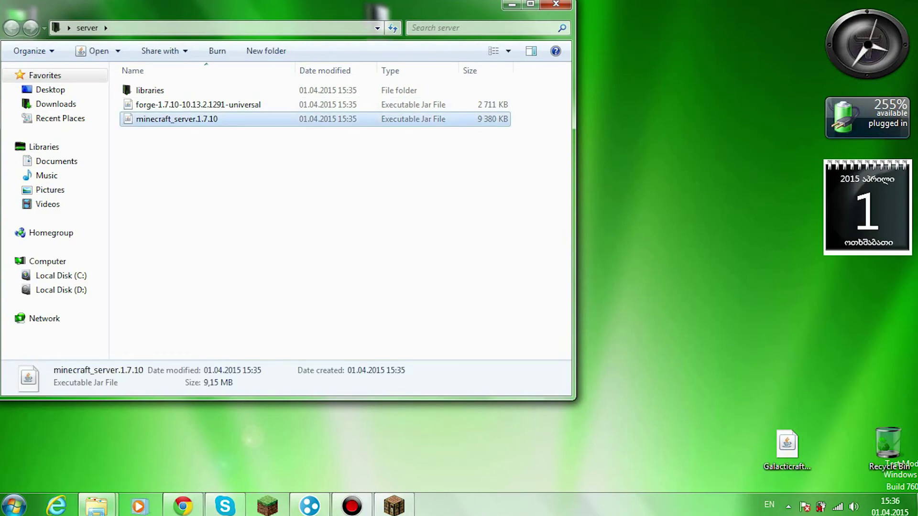
right_click(618, 106)
click(176, 119)
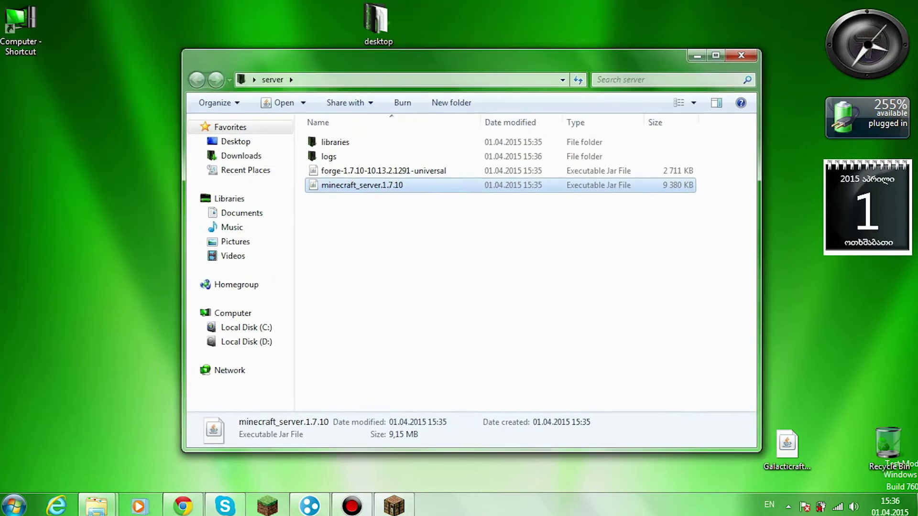
drag(471, 60, 377, 57)
drag(910, 272, 777, 188)
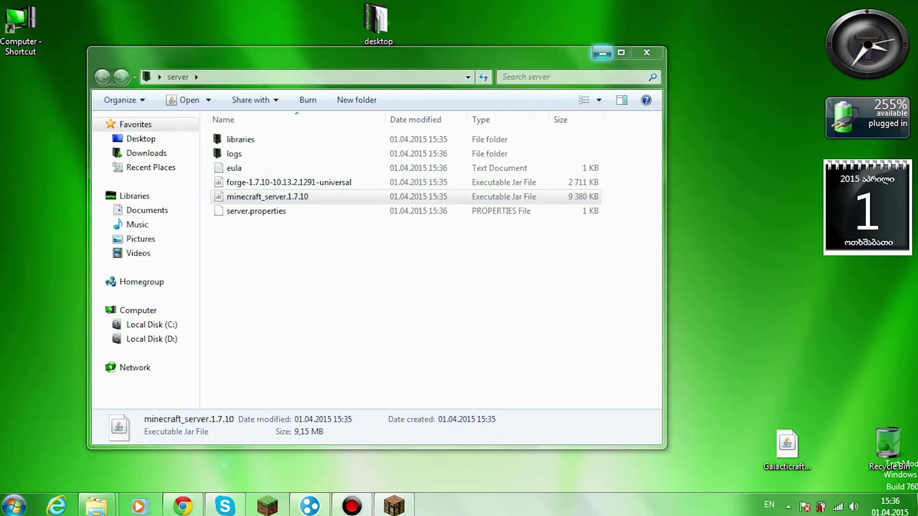
drag(583, 55, 660, 55)
mouse_move(459, 54)
mouse_down()
mouse_move(529, 53)
mouse_move(169, 54)
mouse_move(447, 55)
mouse_up()
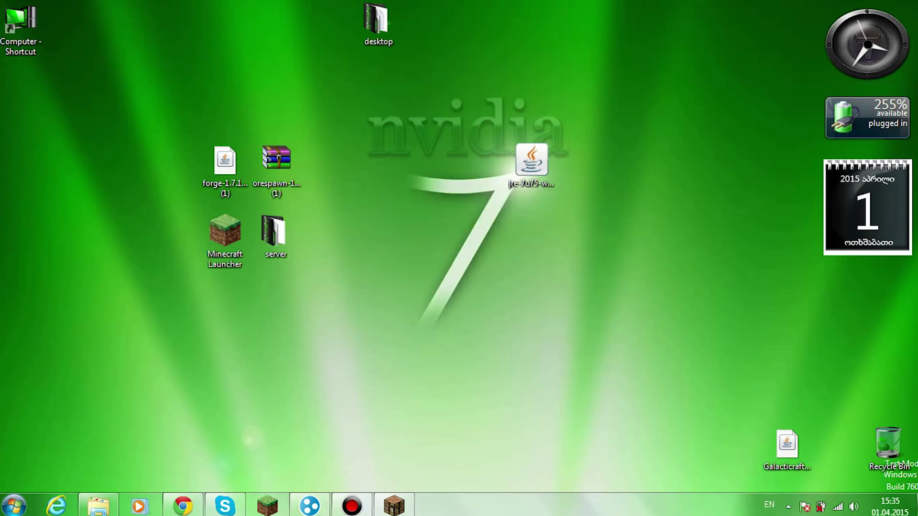
- Open the desktop's server folder, run minecraft_server.1.7.10 to generate its files, and move the folder window to the middle of the desktop
double_click(275, 236)
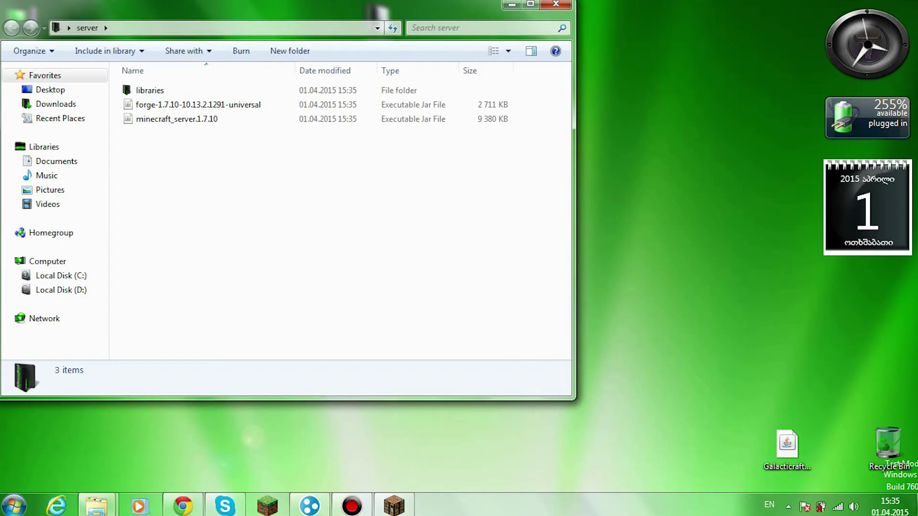
click(177, 119)
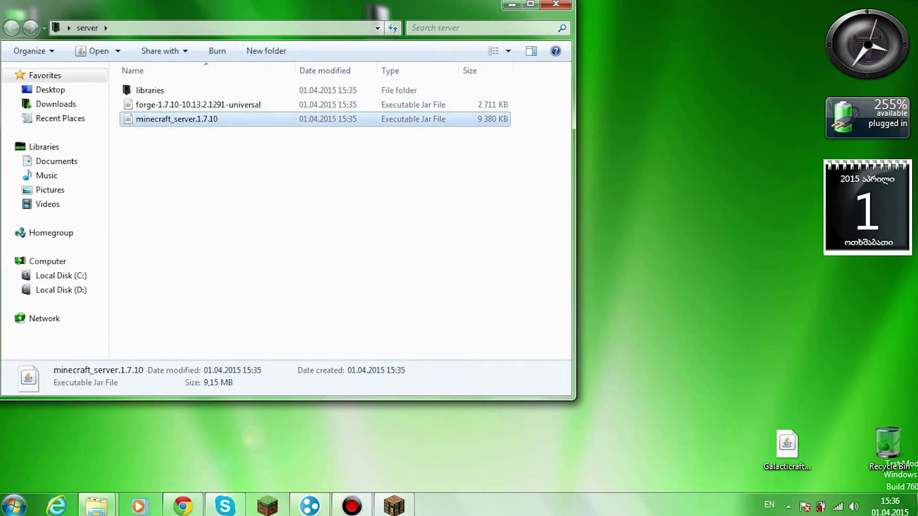
right_click(619, 106)
click(641, 145)
drag(287, 8, 378, 58)
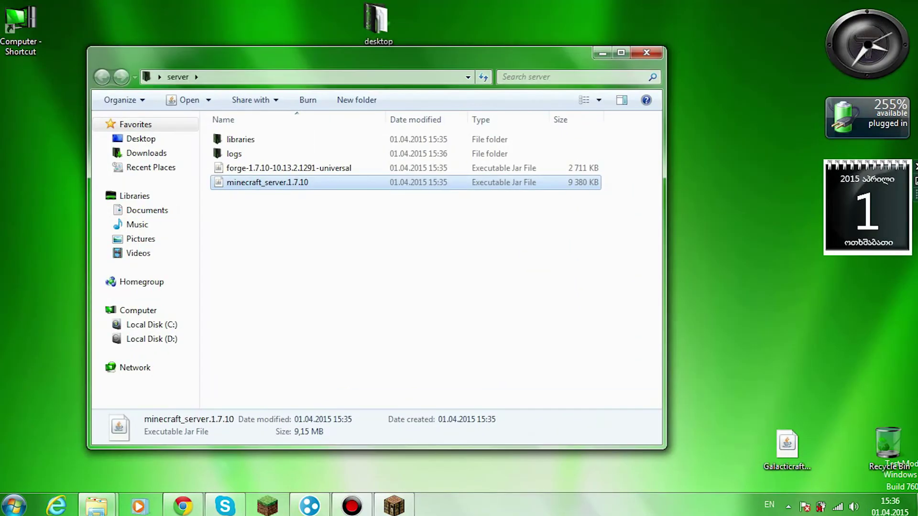
drag(431, 55, 581, 55)
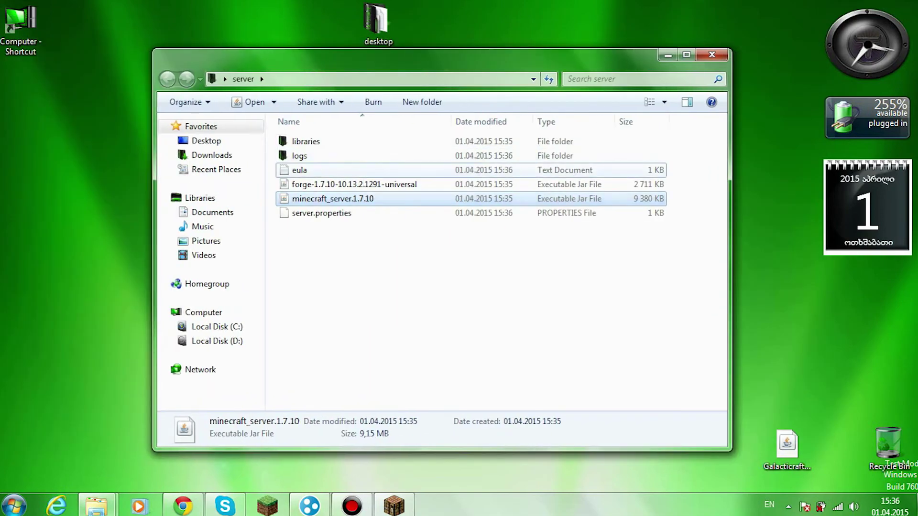
- Open the eula text file in the server folder and try to change its eula value to true and save it
double_click(299, 169)
drag(213, 162, 158, 162)
click(105, 181)
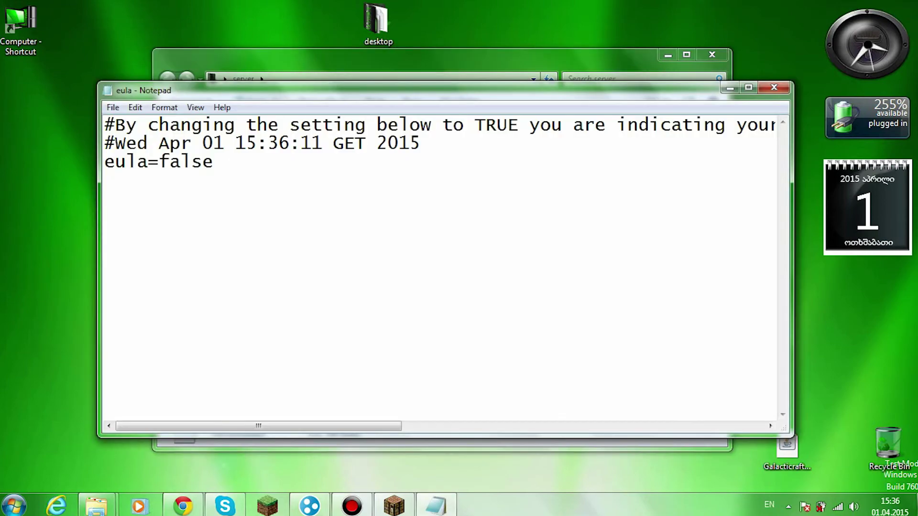
key(shift+Left)
key(shift+Left)
key(shift+Left)
key(shift+Left)
text(tru)
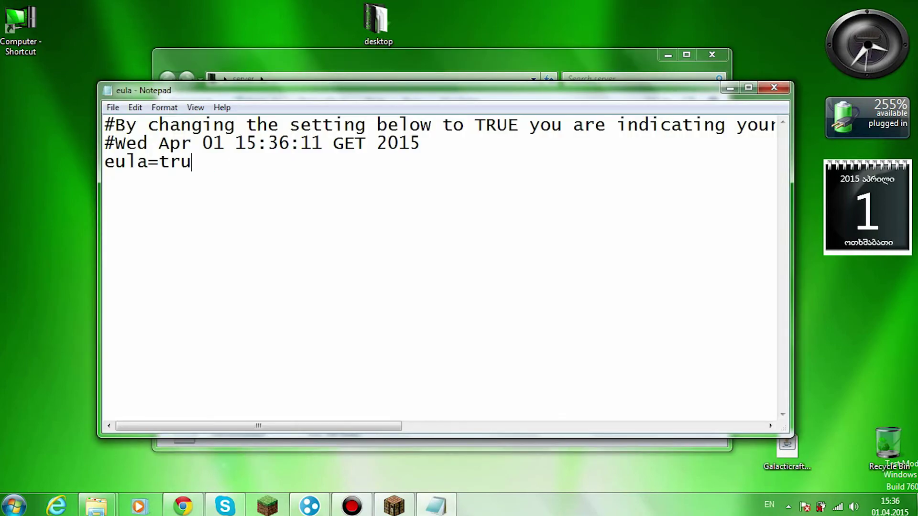
click(773, 87)
click(430, 259)
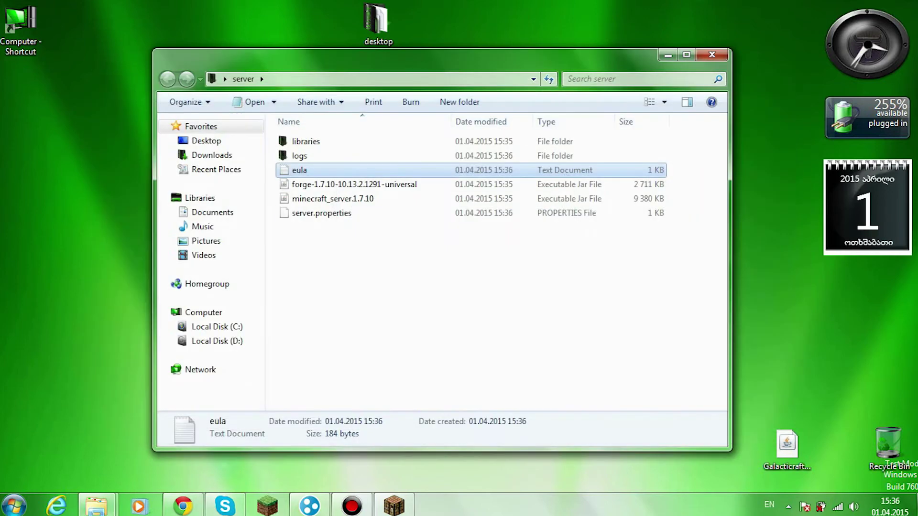
click(344, 199)
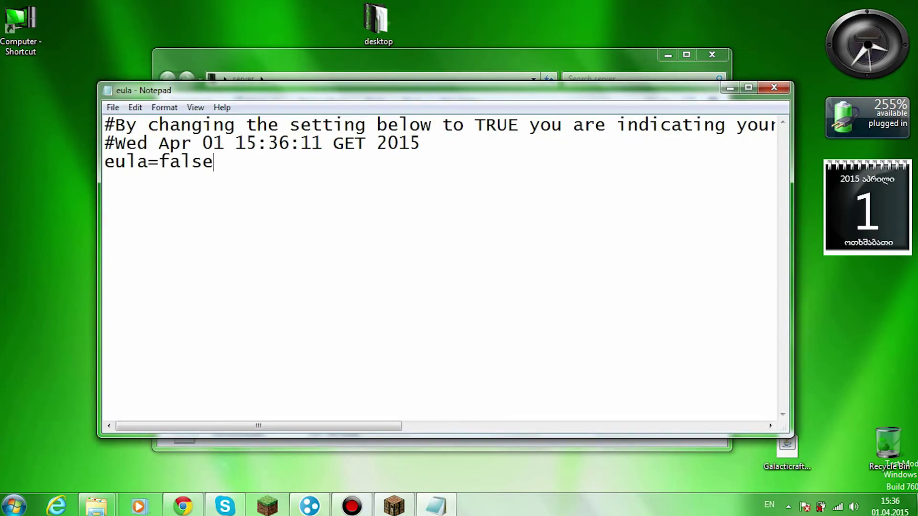
- Set eula to true in the eula file, then close it and save the change
key(shift+Left)
key(shift+Left)
key(shift+Left)
key(shift+Left)
key(shift+Left)
text(tr)
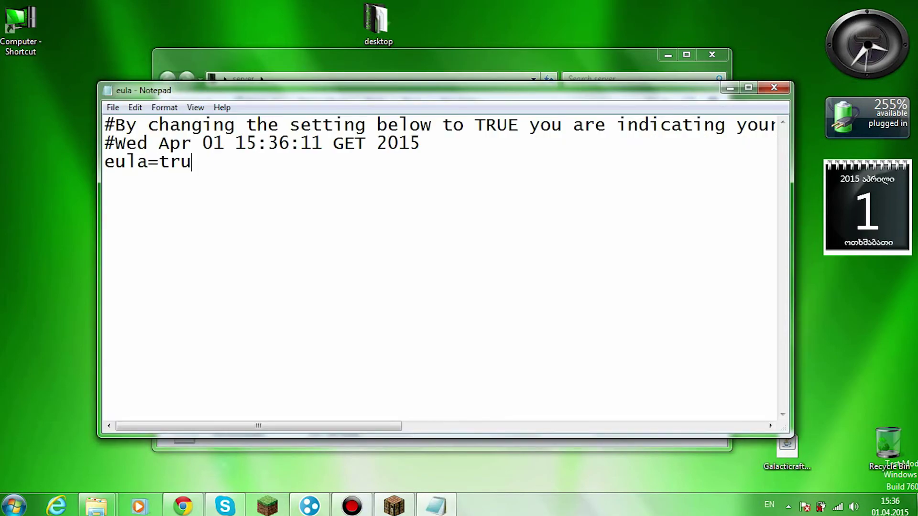
click(774, 87)
click(429, 258)
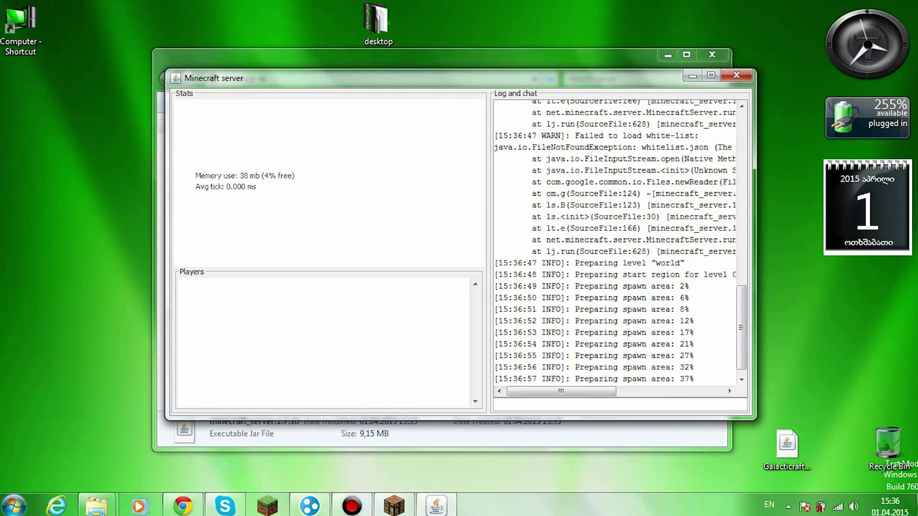
- Follow the spawn area preparation in the Minecraft server log and shut the server down with the stop command
drag(561, 391, 568, 392)
drag(461, 78, 413, 62)
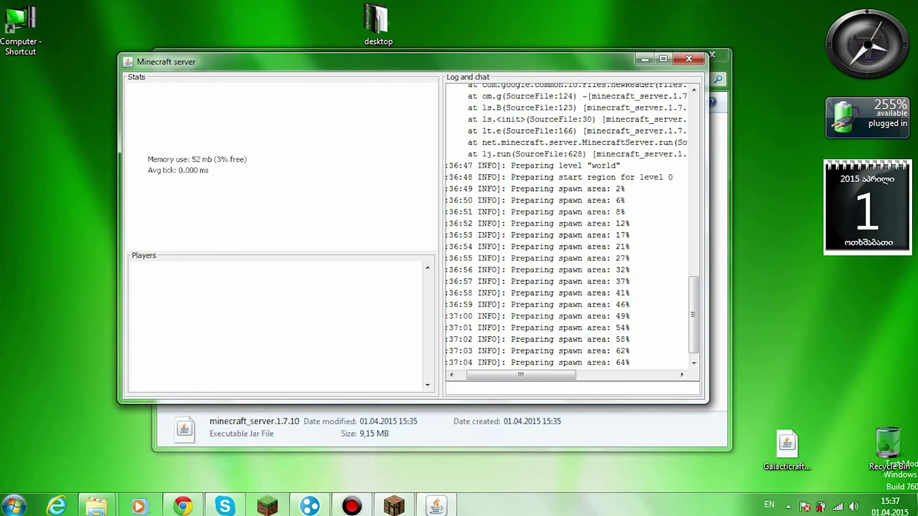
drag(521, 375, 555, 375)
scroll(566, 225, up, 7)
scroll(566, 224, down, 7)
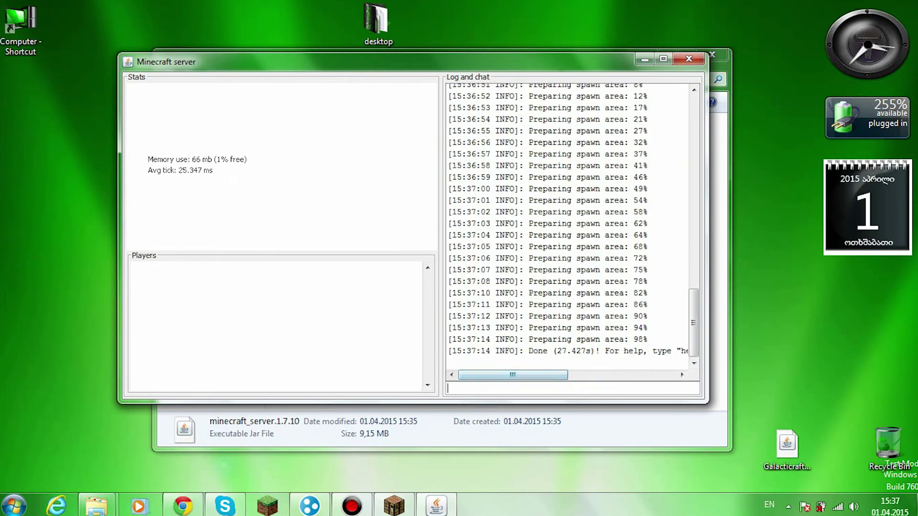
text(stop)
key(Return)
key(Return)
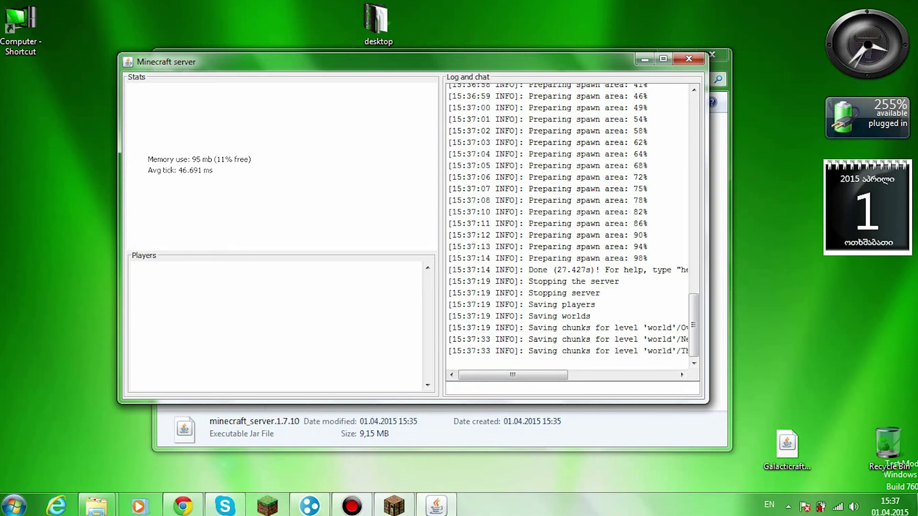
- Move the server folder window and open server.properties in Notepad
drag(431, 55, 464, 36)
click(431, 299)
right_click(427, 299)
click(416, 294)
right_click(311, 253)
key(Escape)
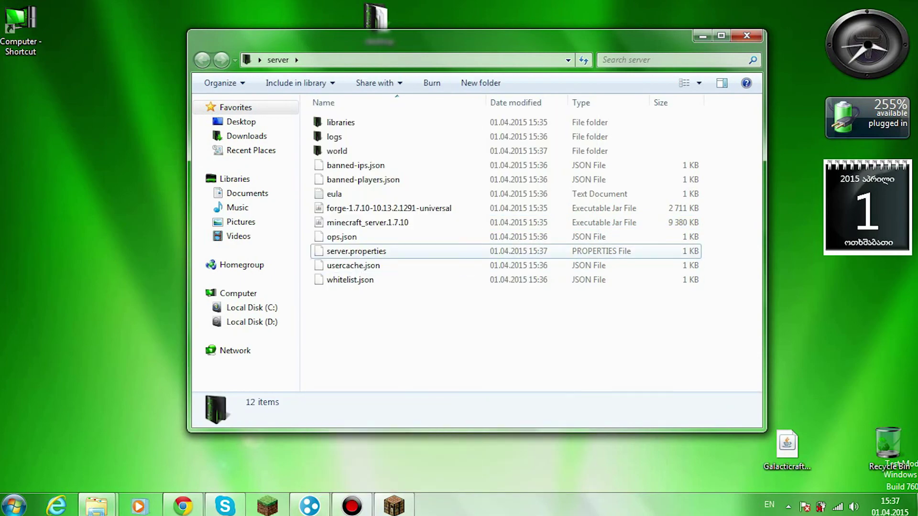
right_click(417, 251)
click(476, 133)
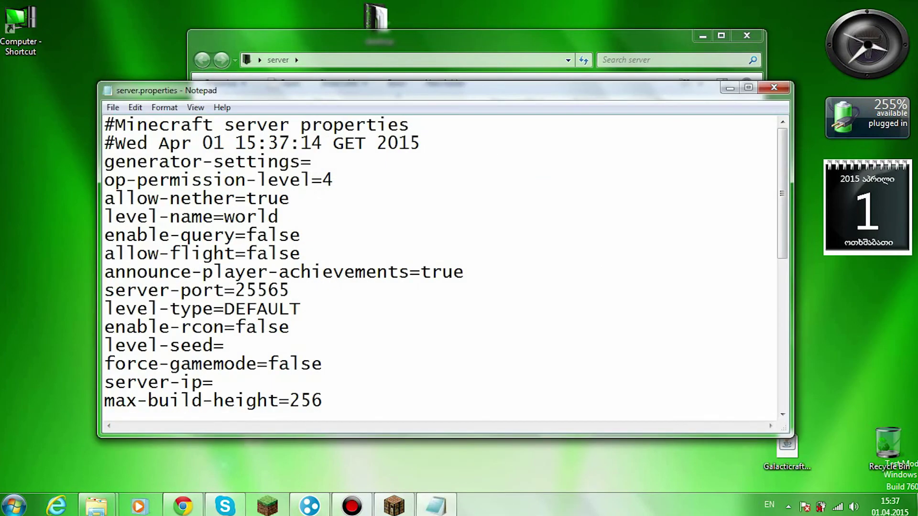
- Maximize the server.properties window to examine the server settings, and close the file
click(748, 87)
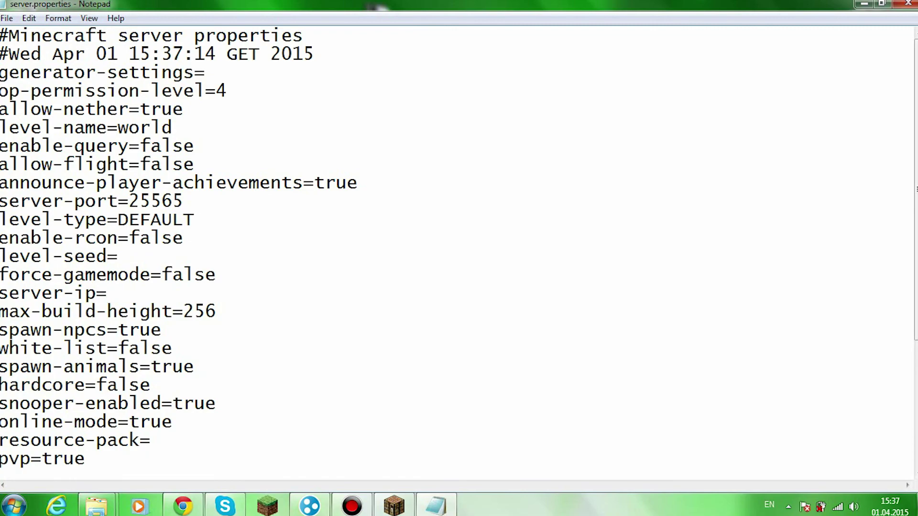
click(907, 3)
right_click(417, 329)
click(454, 156)
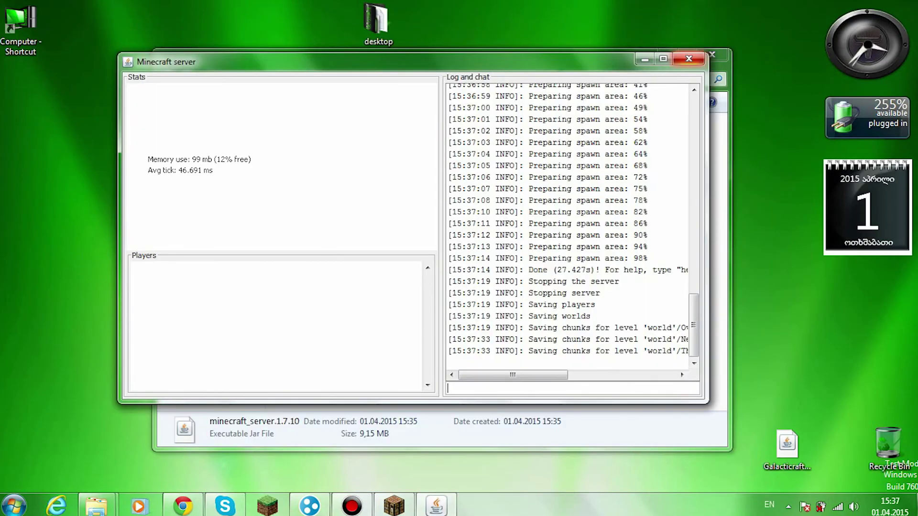
- Close the Minecraft server window and open server.properties from the server folder in a maximized Notepad window to examine the server-ip line
click(688, 58)
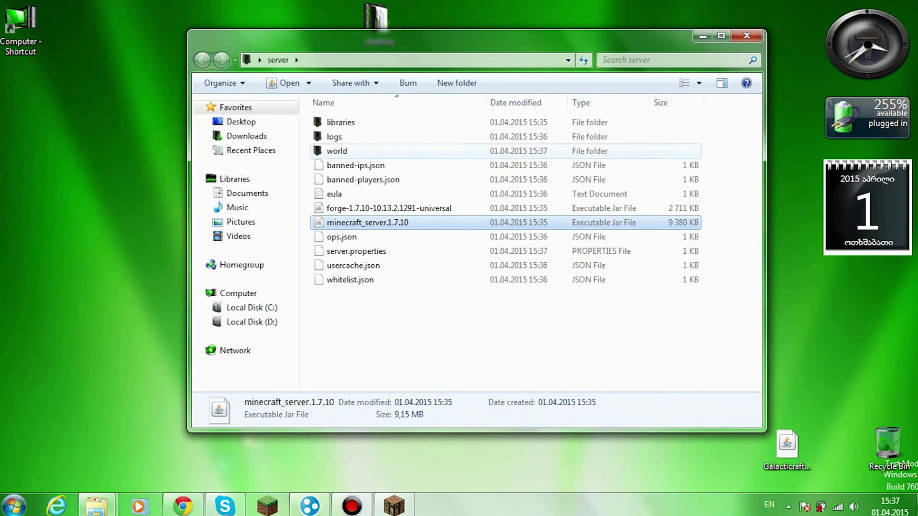
right_click(428, 251)
click(420, 287)
click(357, 251)
right_click(311, 248)
key(Escape)
right_click(416, 251)
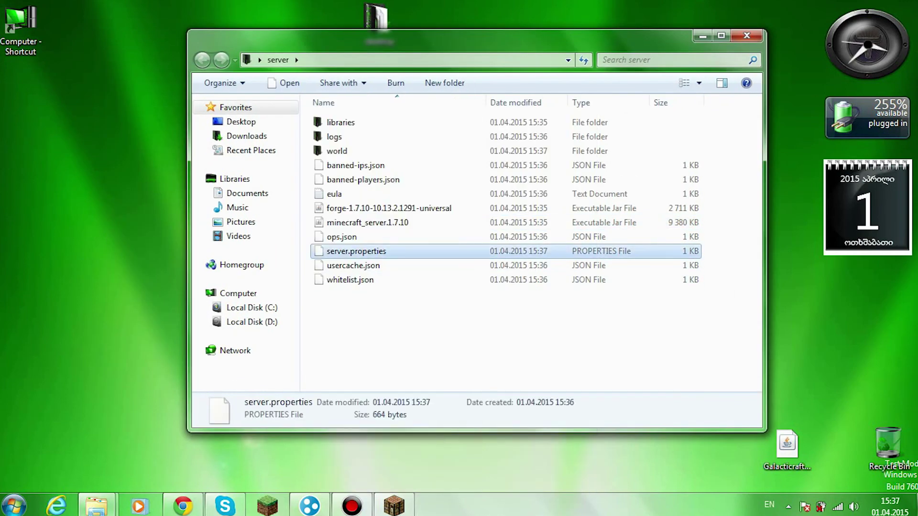
click(476, 133)
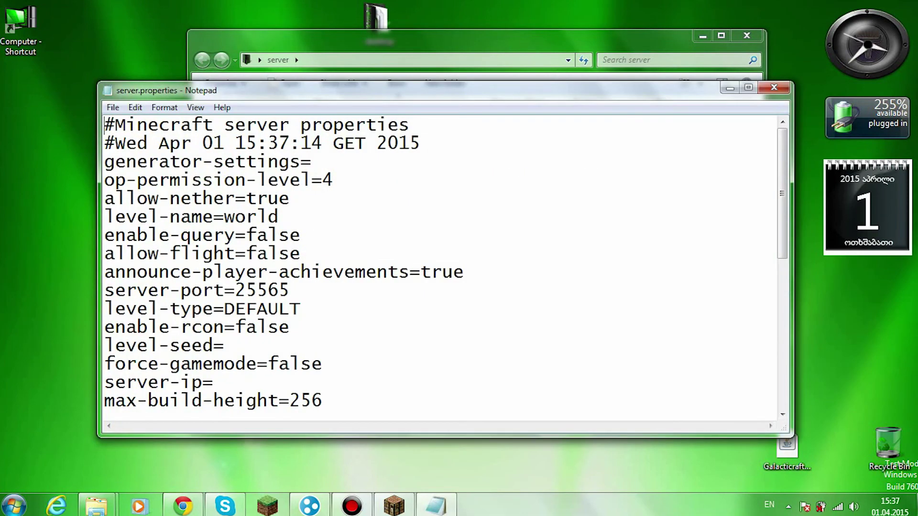
click(748, 87)
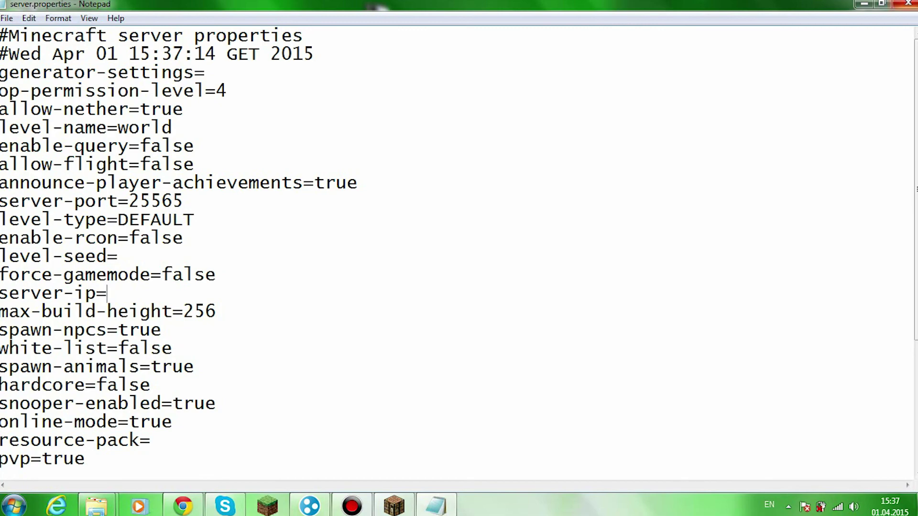
- Close server.properties without changes, refresh the server folder and close its window
key(alt+F4)
right_click(418, 137)
click(447, 156)
click(746, 36)
right_click(515, 56)
click(551, 95)
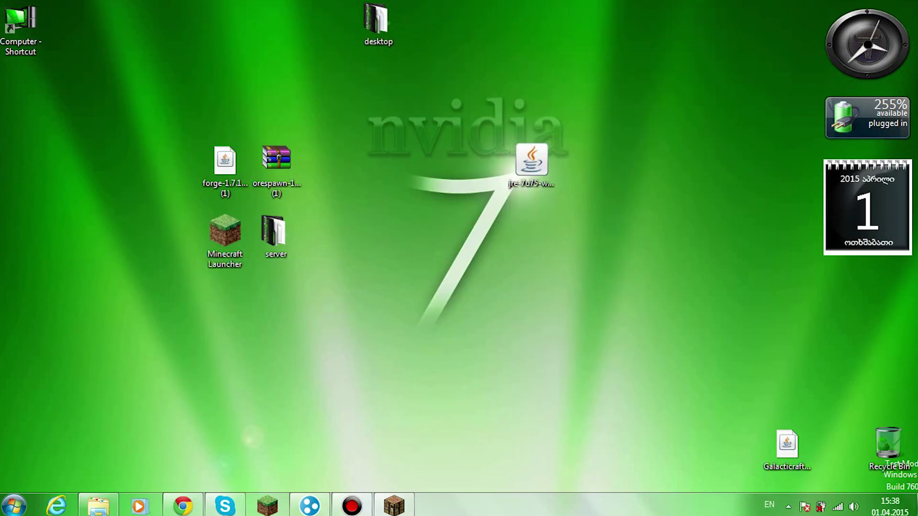
right_click(341, 79)
click(369, 120)
right_click(333, 84)
click(369, 122)
right_click(332, 88)
click(369, 128)
right_click(324, 84)
click(359, 124)
right_click(333, 92)
click(369, 131)
right_click(330, 83)
click(368, 122)
right_click(335, 72)
click(368, 111)
right_click(322, 43)
click(359, 83)
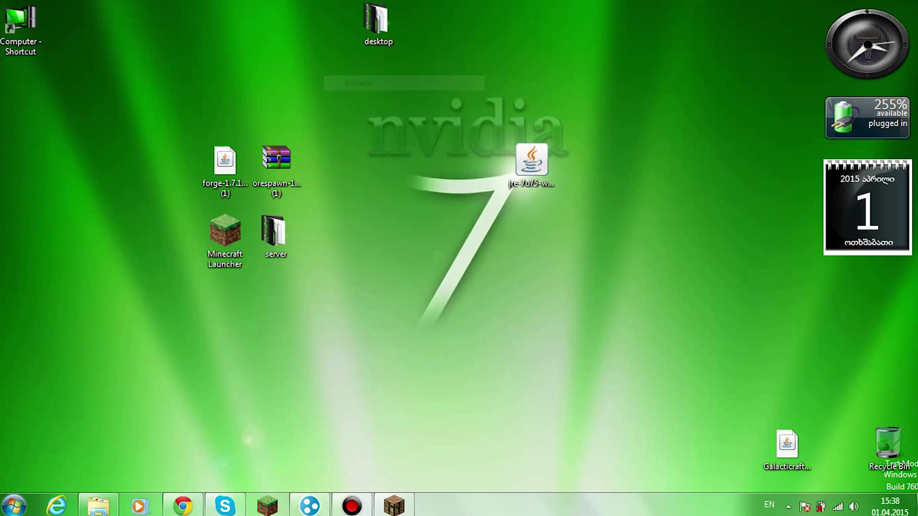
drag(164, 98, 623, 242)
right_click(367, 97)
click(402, 135)
right_click(342, 70)
click(378, 108)
right_click(335, 74)
click(372, 113)
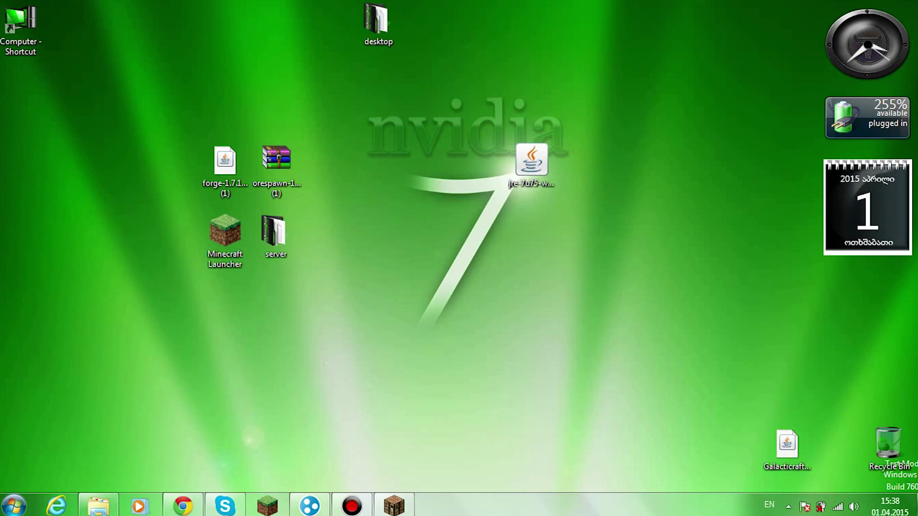
right_click(324, 85)
click(354, 123)
right_click(332, 92)
click(359, 131)
right_click(330, 81)
click(345, 120)
right_click(334, 71)
click(348, 110)
right_click(321, 43)
click(349, 83)
right_click(367, 97)
click(403, 136)
right_click(334, 72)
click(359, 112)
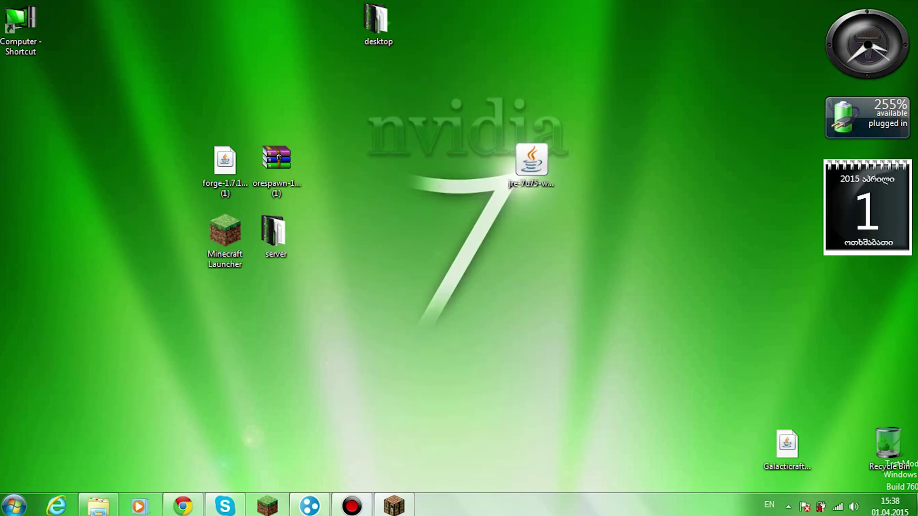